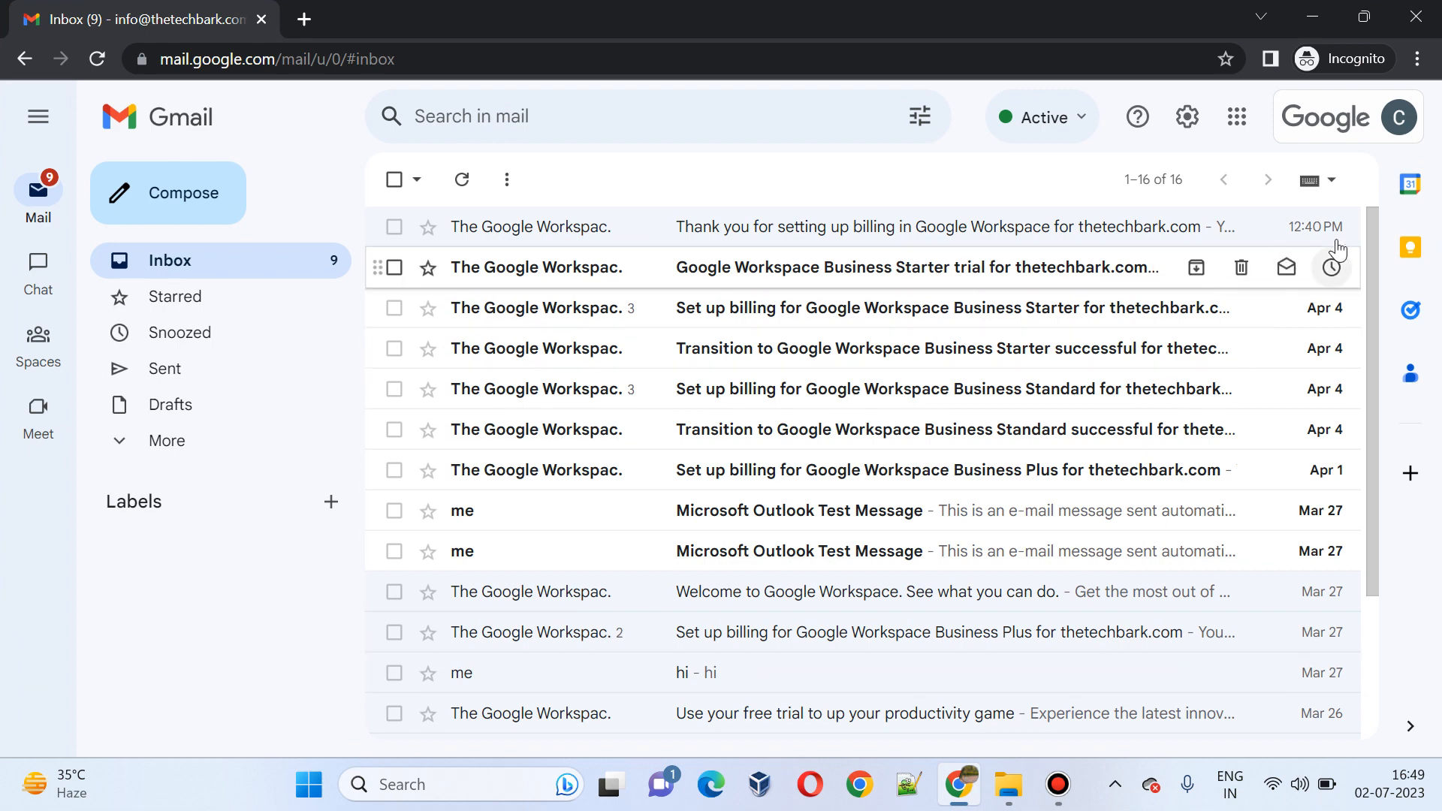
Step: Look up the signed-in account's email address in the Gmail account menu
left_click(1401, 132)
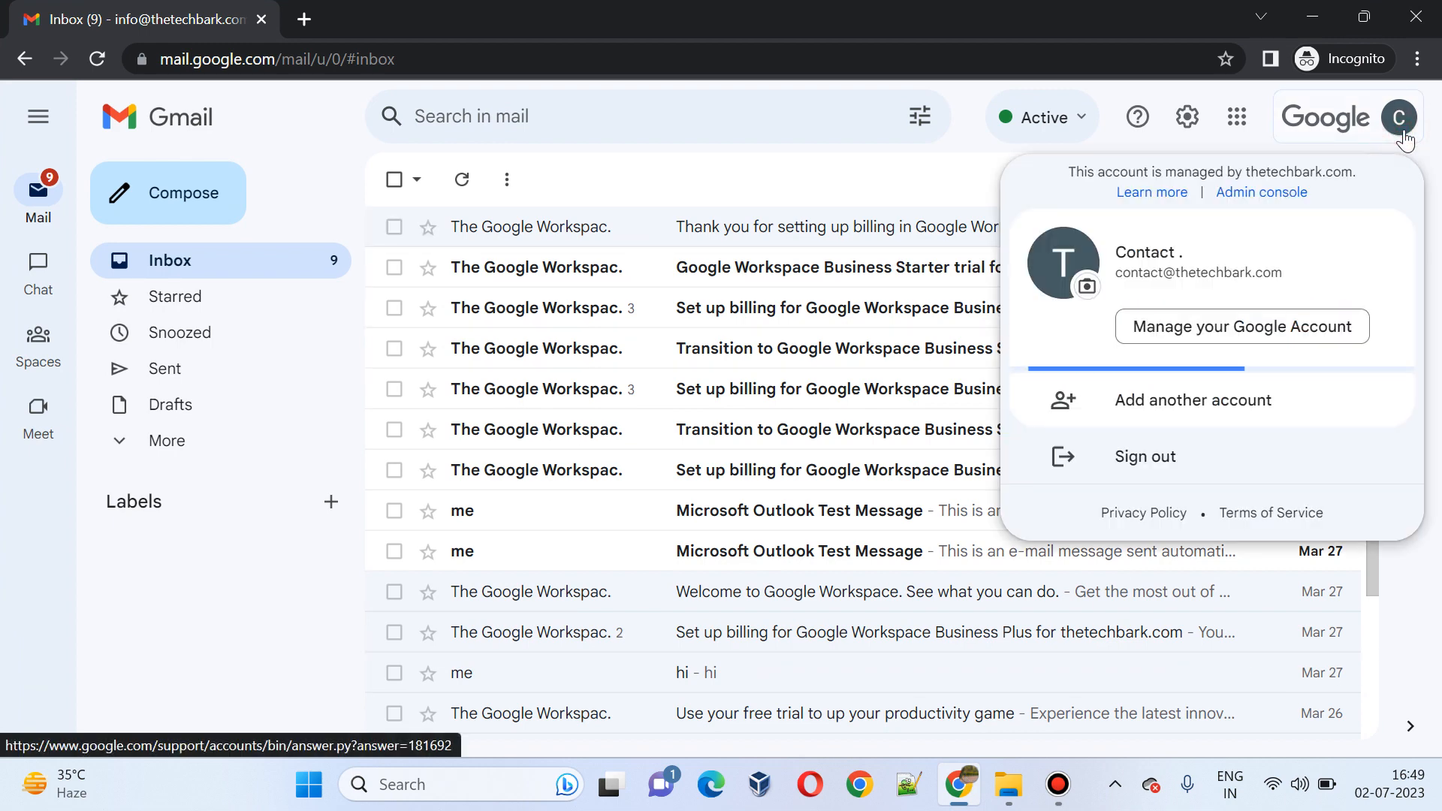
left_click_drag(1302, 283, 1118, 281)
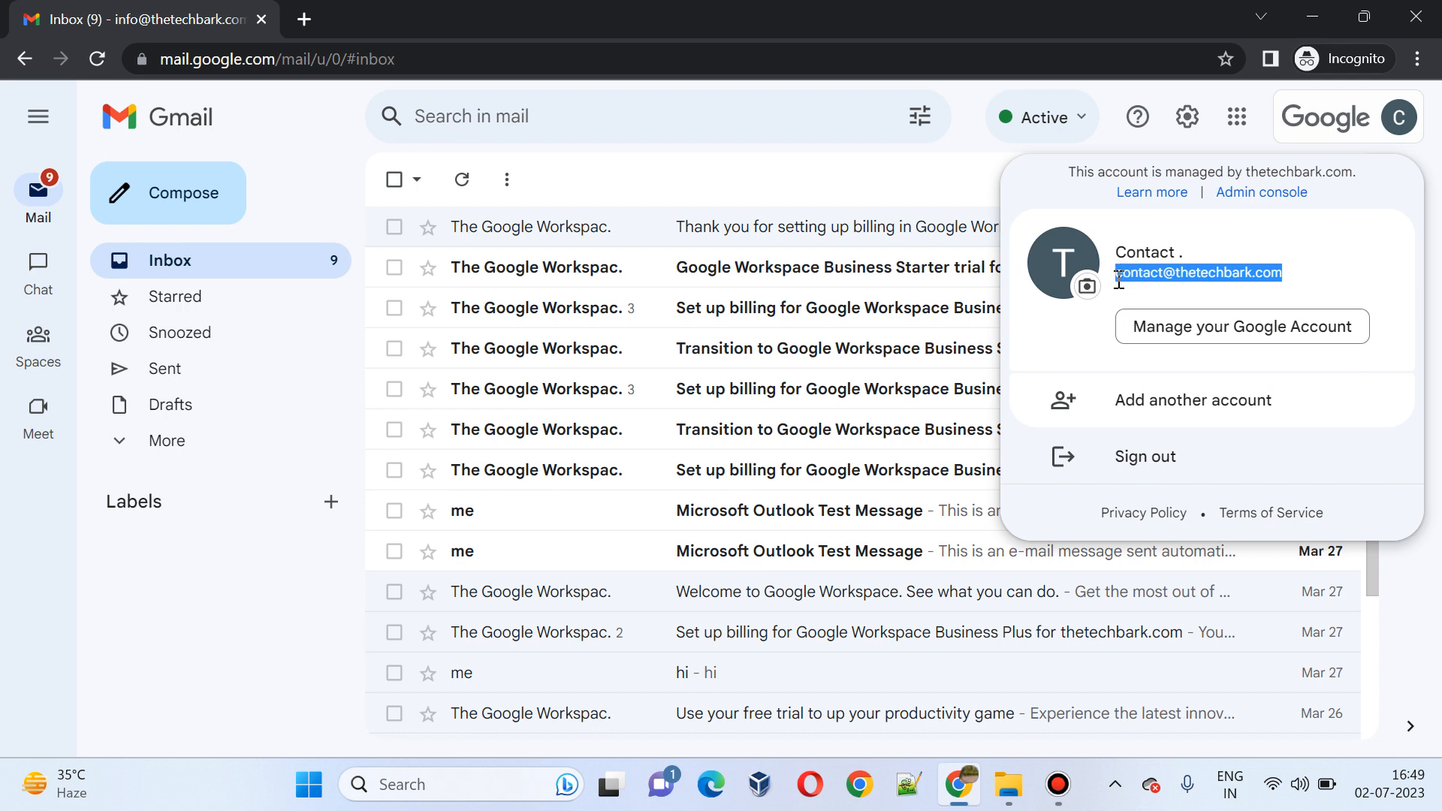
left_click(927, 174)
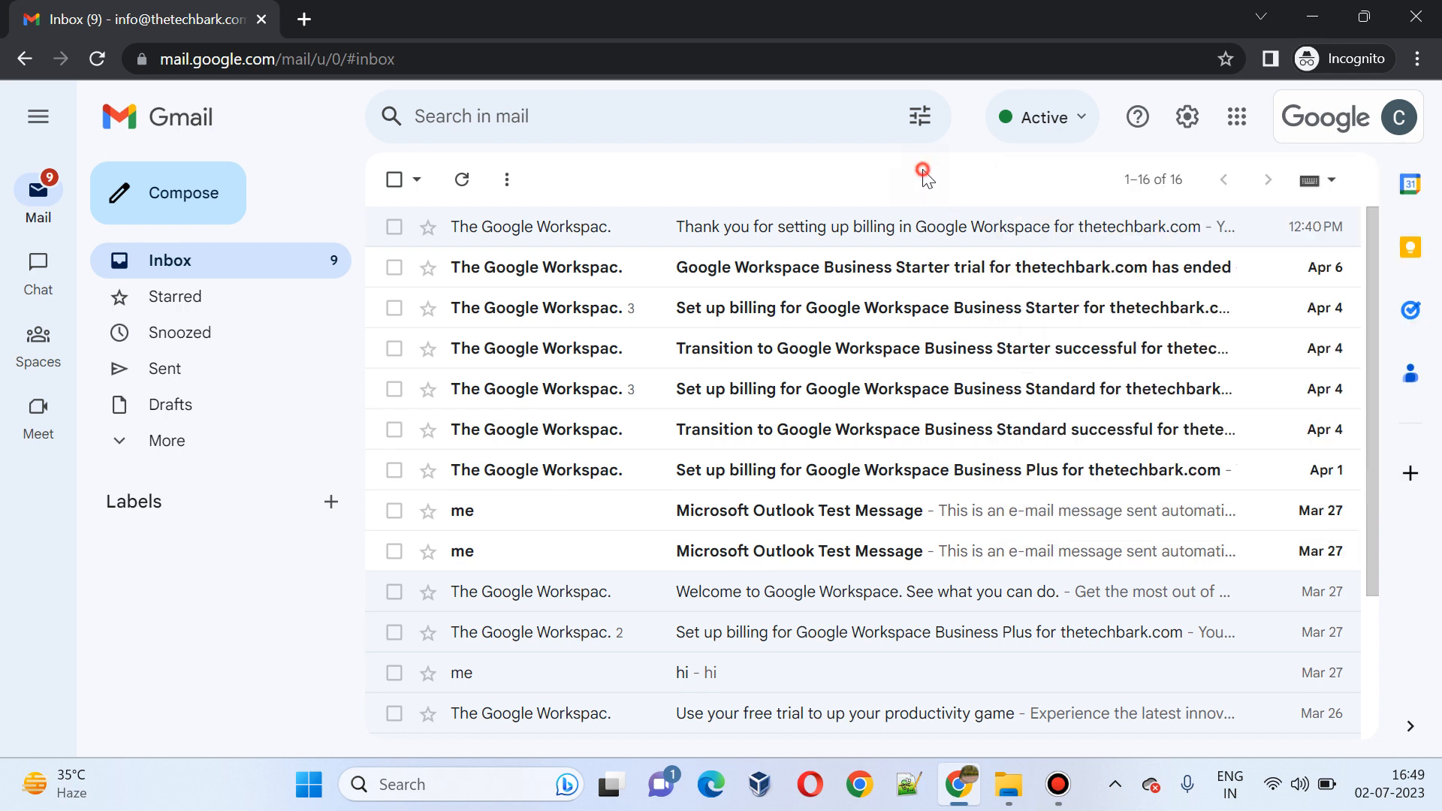
Step: Select Enable POP for all mail under Forwarding and POP/IMAP and save the change
left_click(1185, 120)
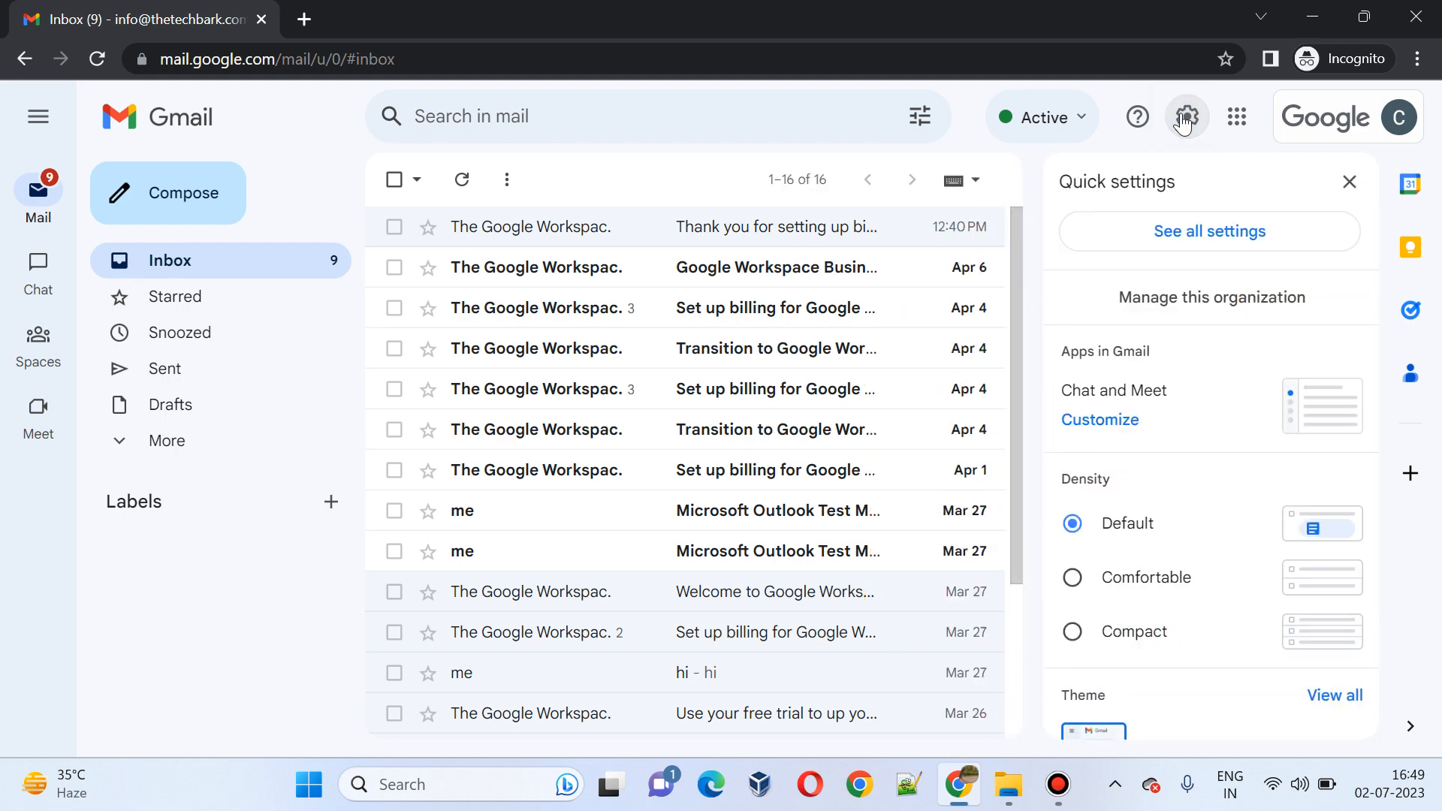
left_click(1181, 238)
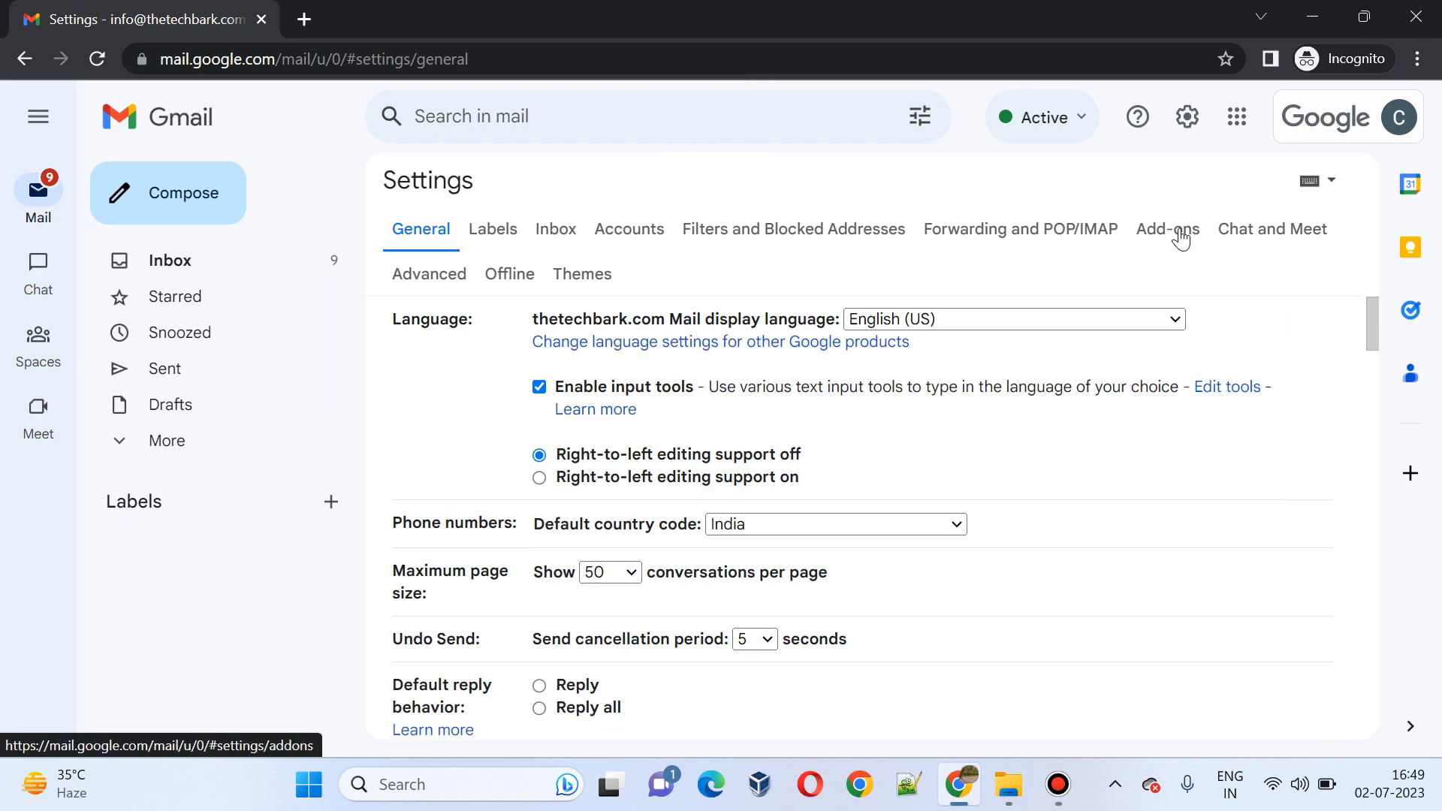
left_click(965, 234)
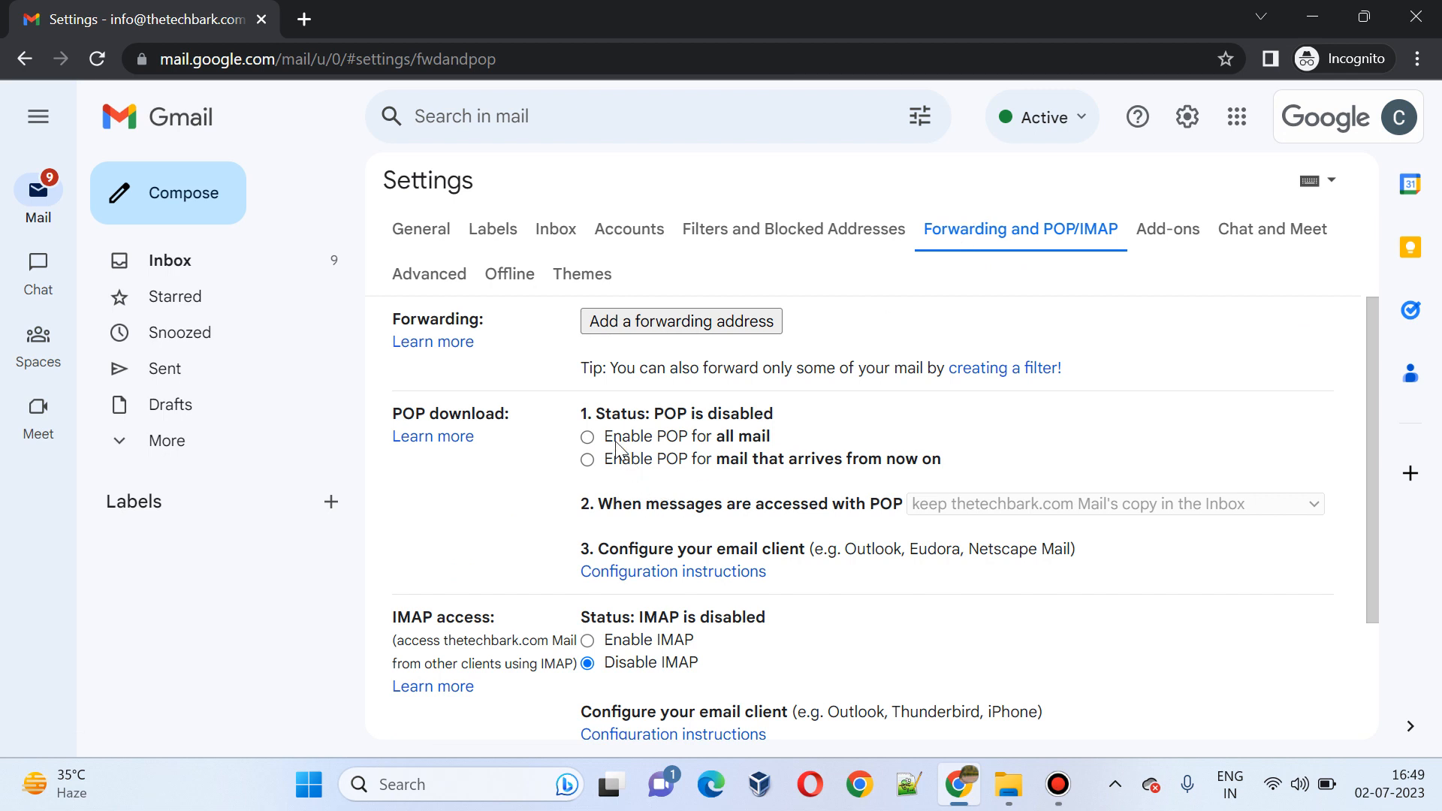
left_click(587, 437)
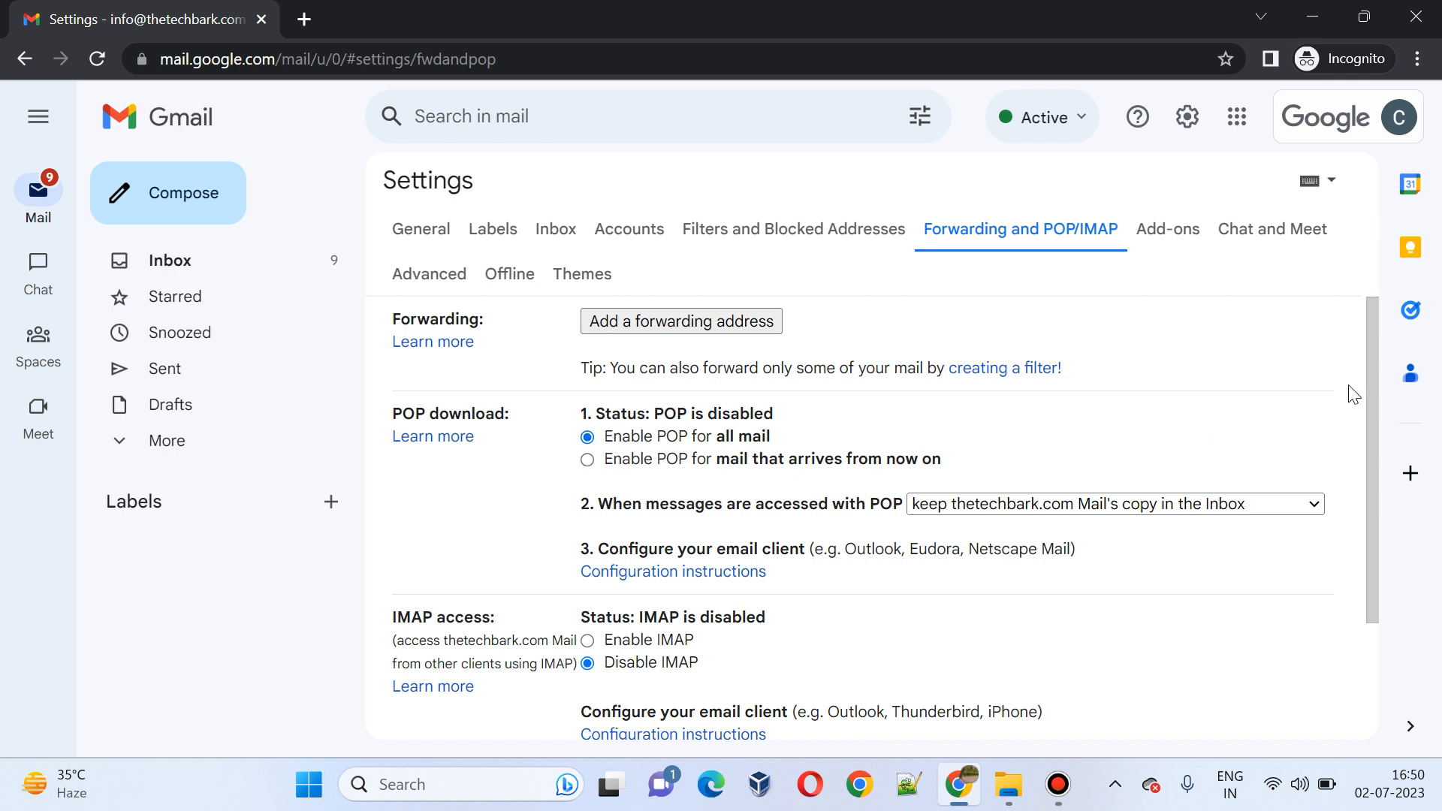
left_click_drag(1368, 384, 1368, 625)
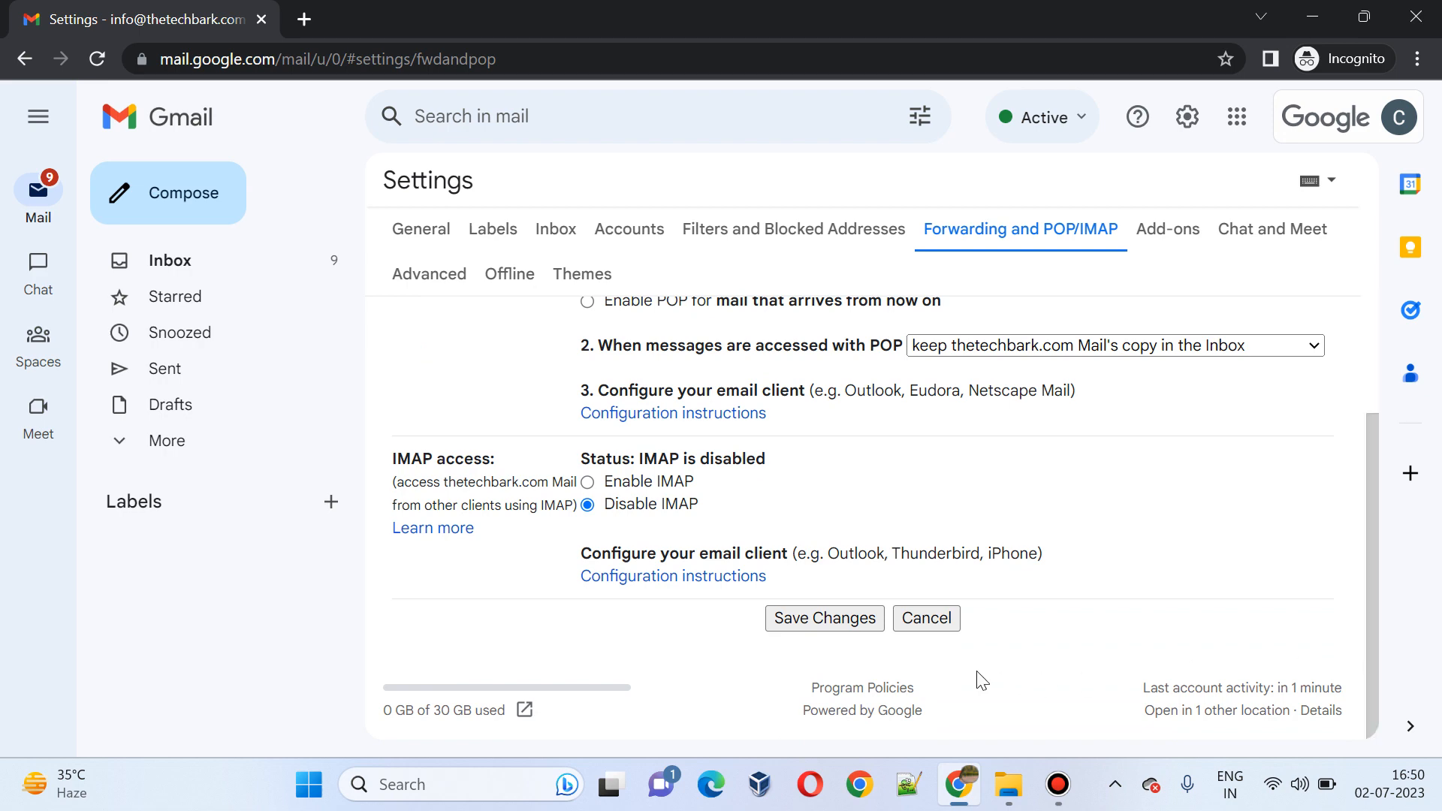
left_click(869, 631)
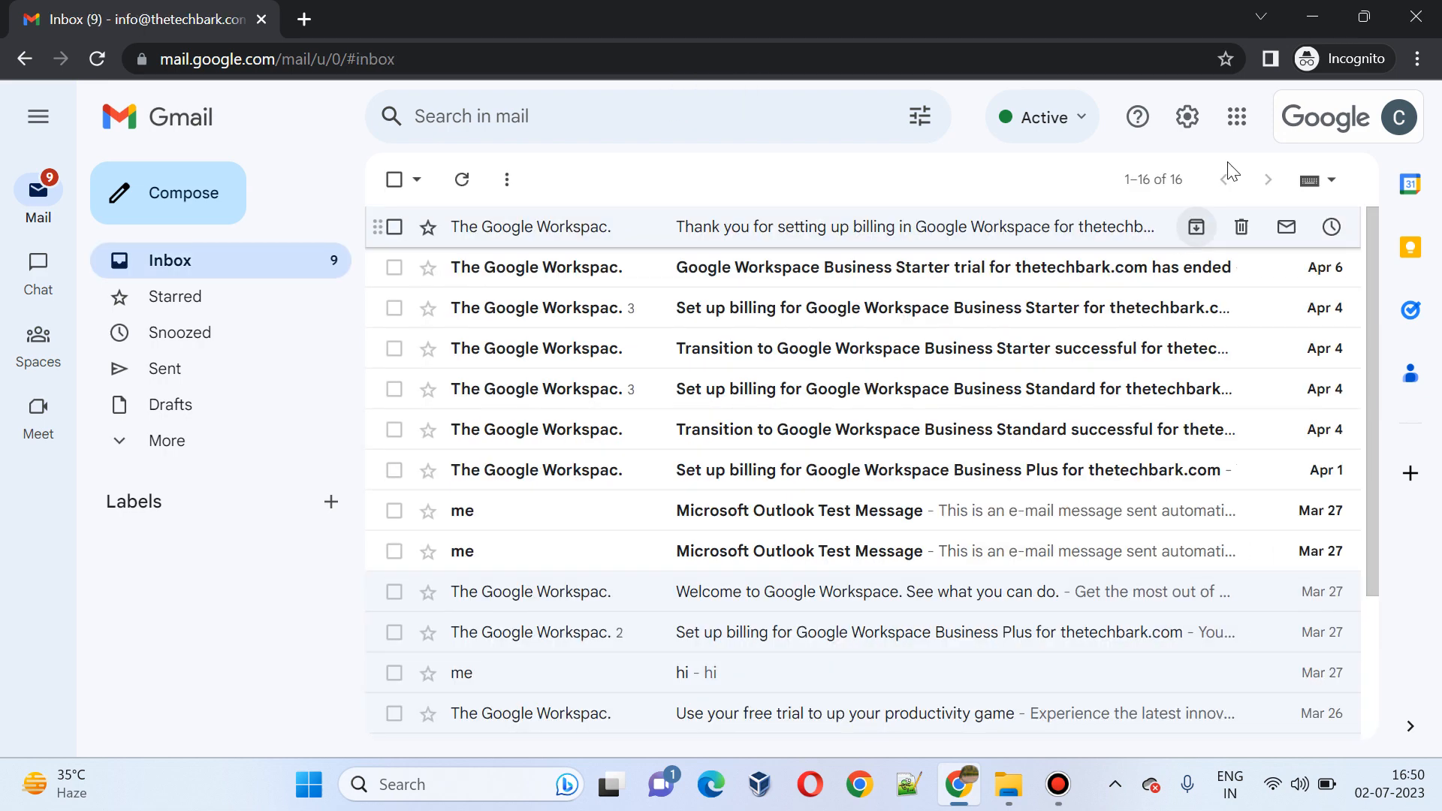
left_click(1238, 119)
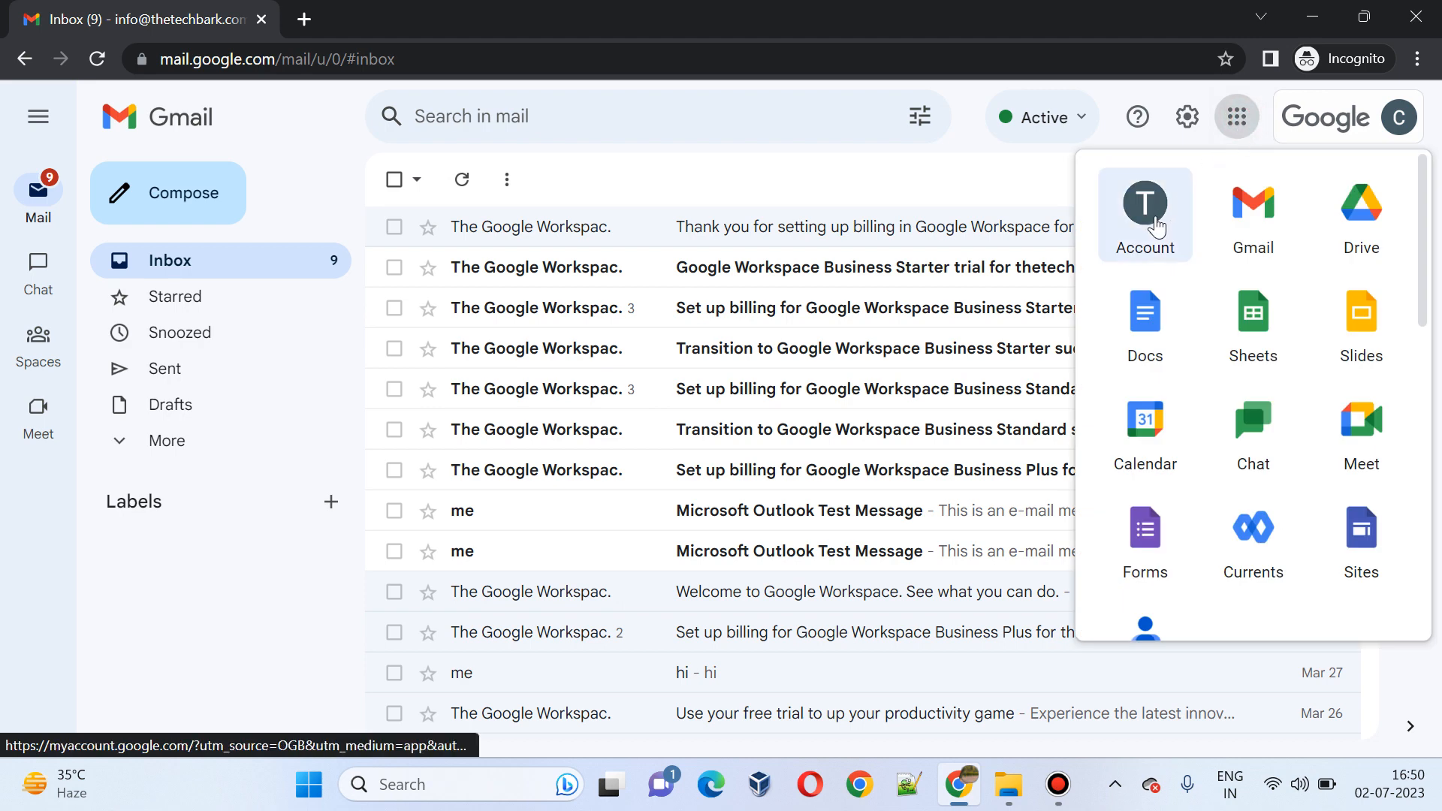
Step: Switch Less secure app access ON in the Google Account's Security settings
left_click(1157, 226)
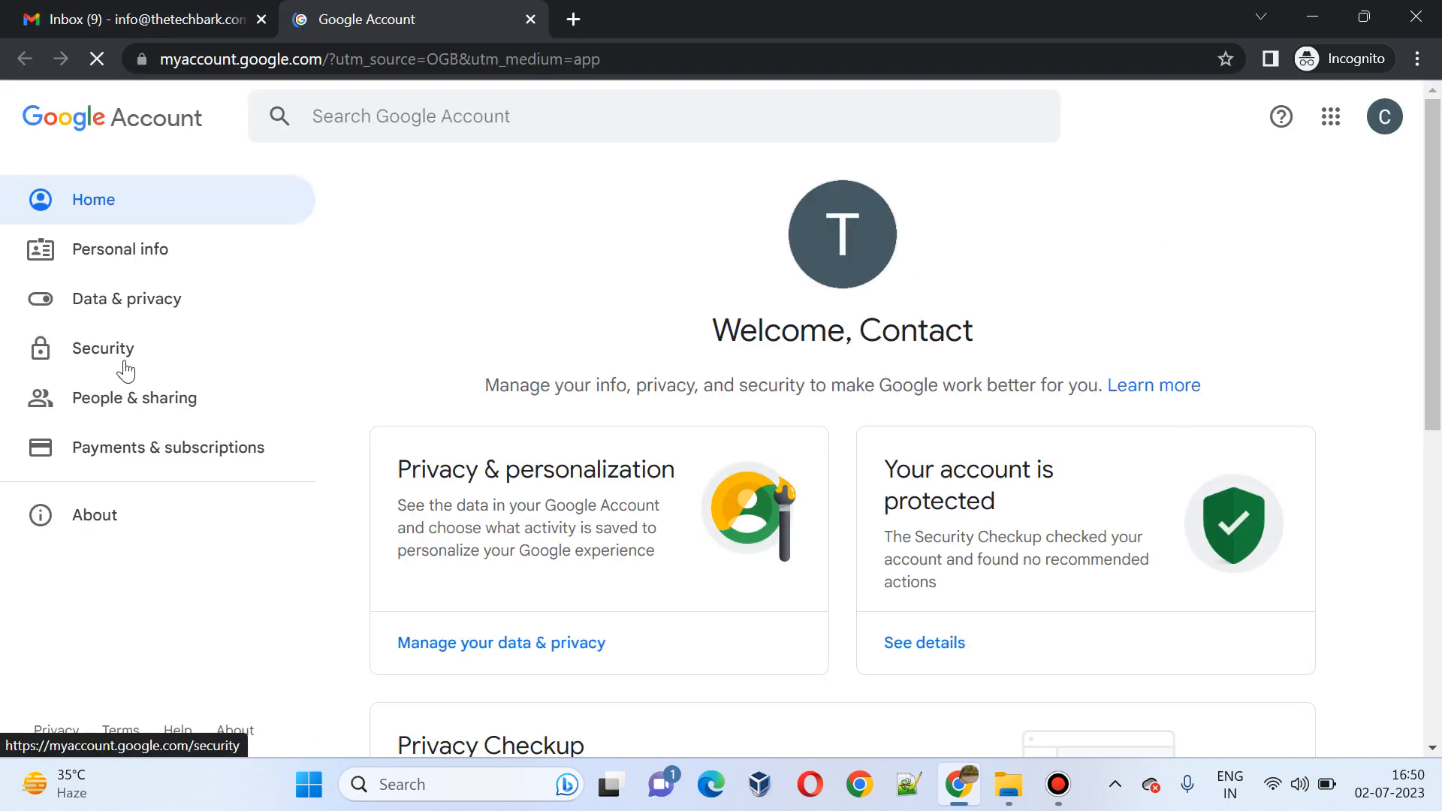
left_click(108, 357)
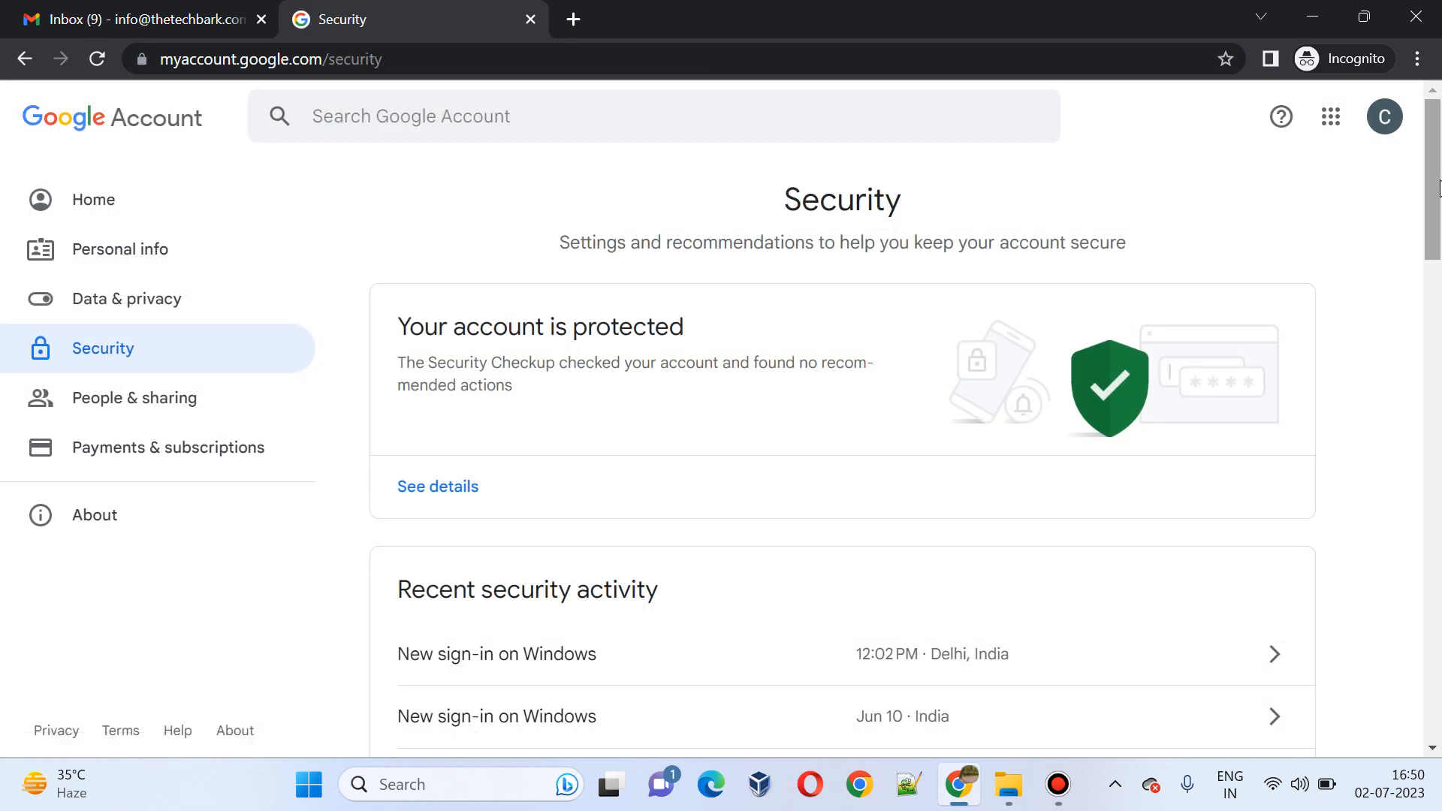
left_click_drag(1435, 190, 1435, 319)
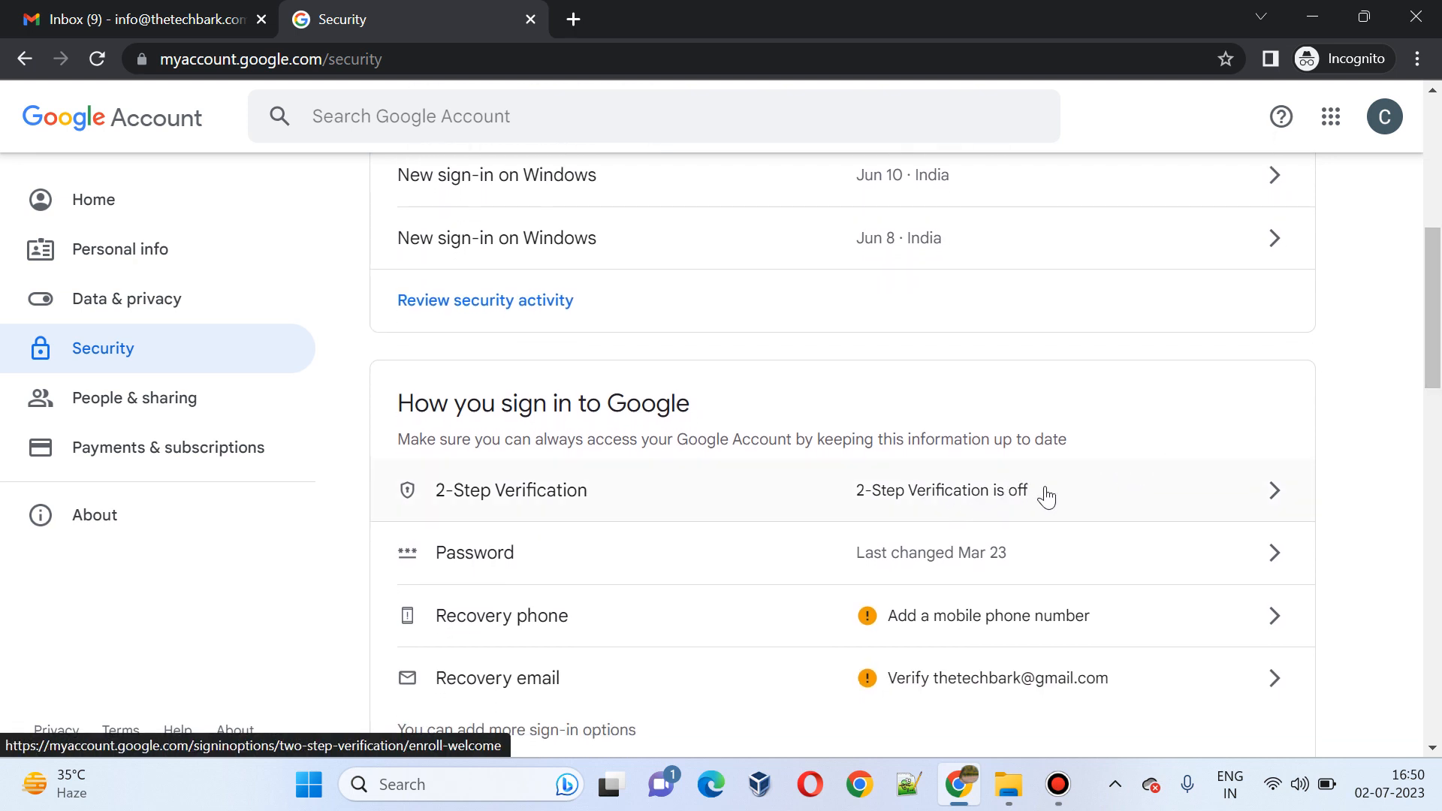
left_click_drag(1436, 307, 1420, 579)
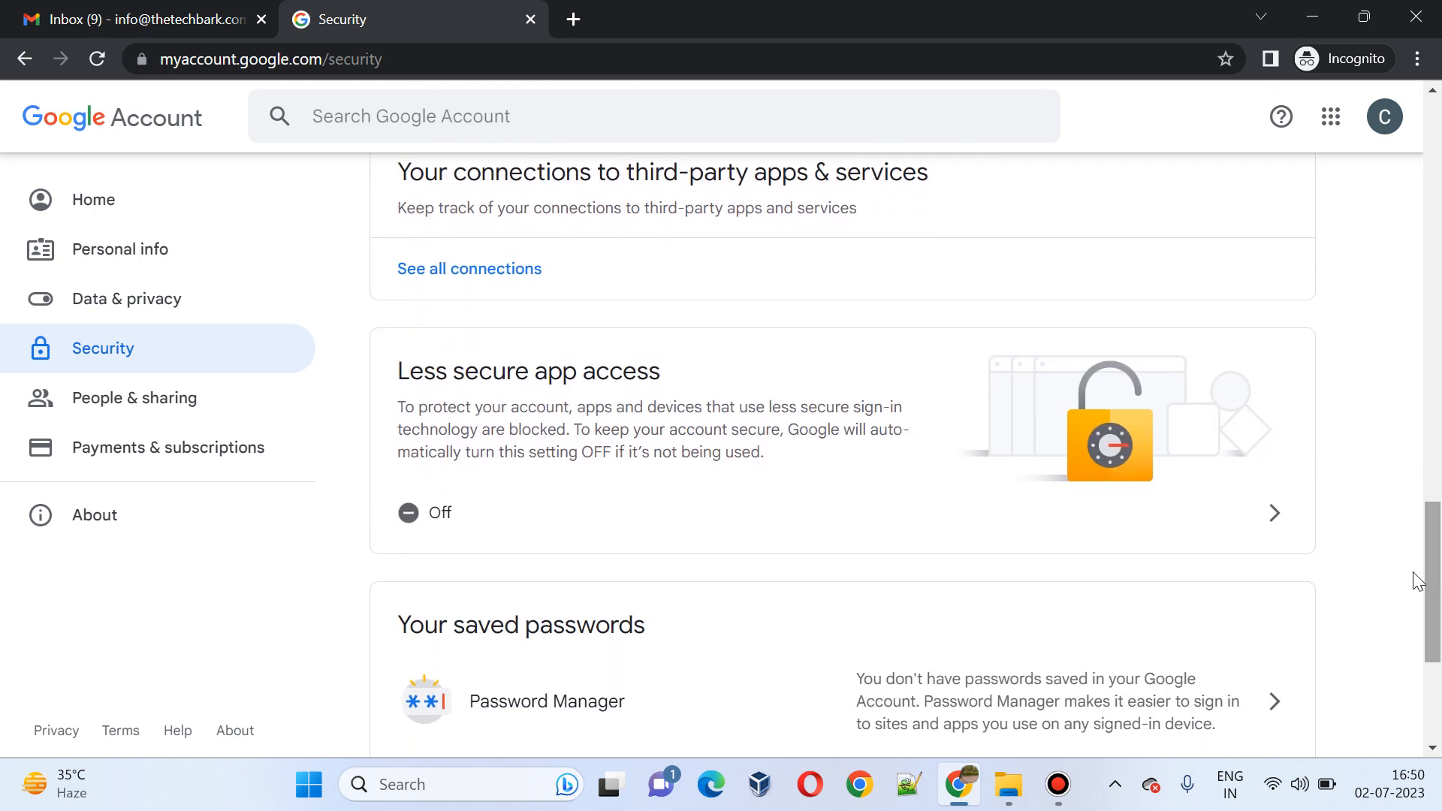
left_click(927, 525)
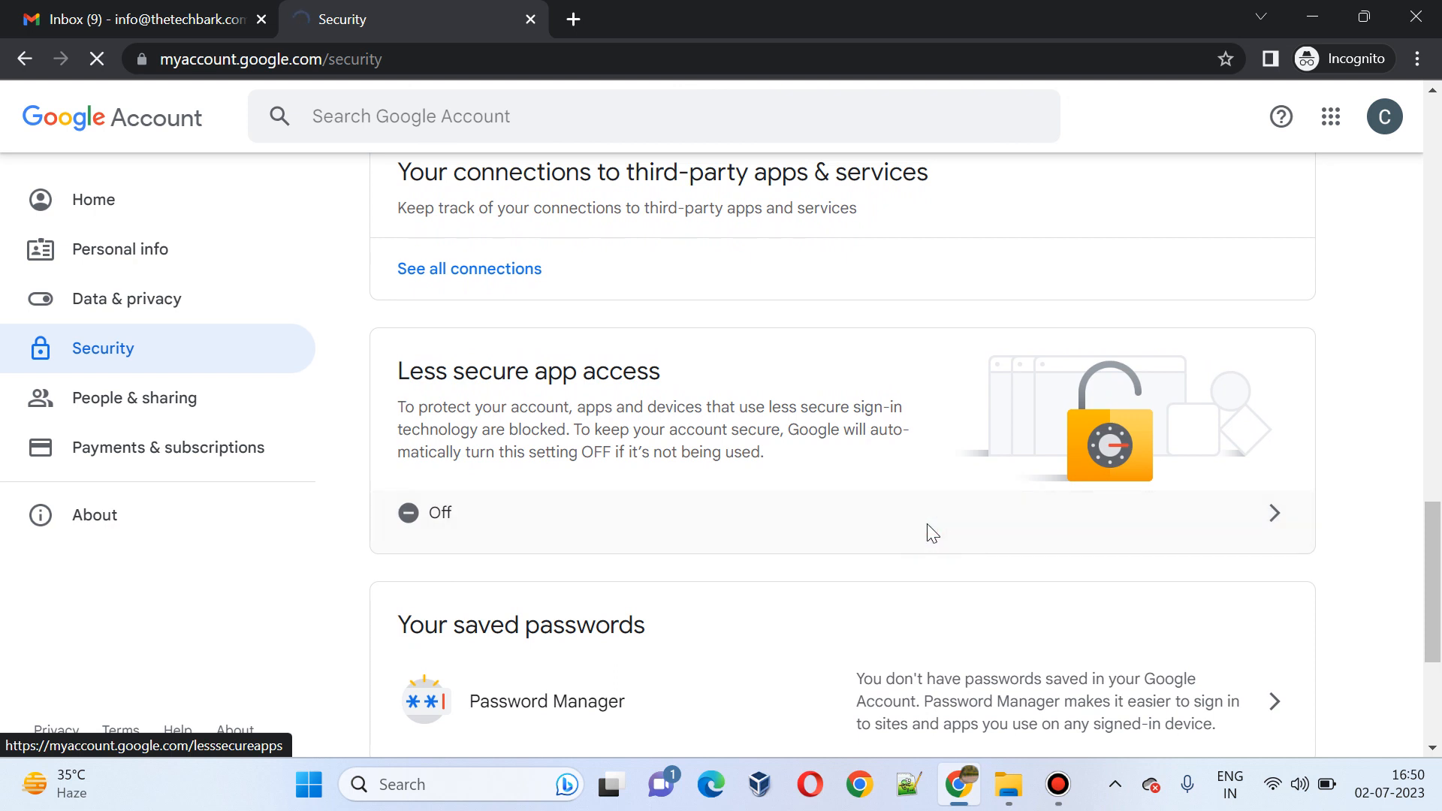
left_click(809, 434)
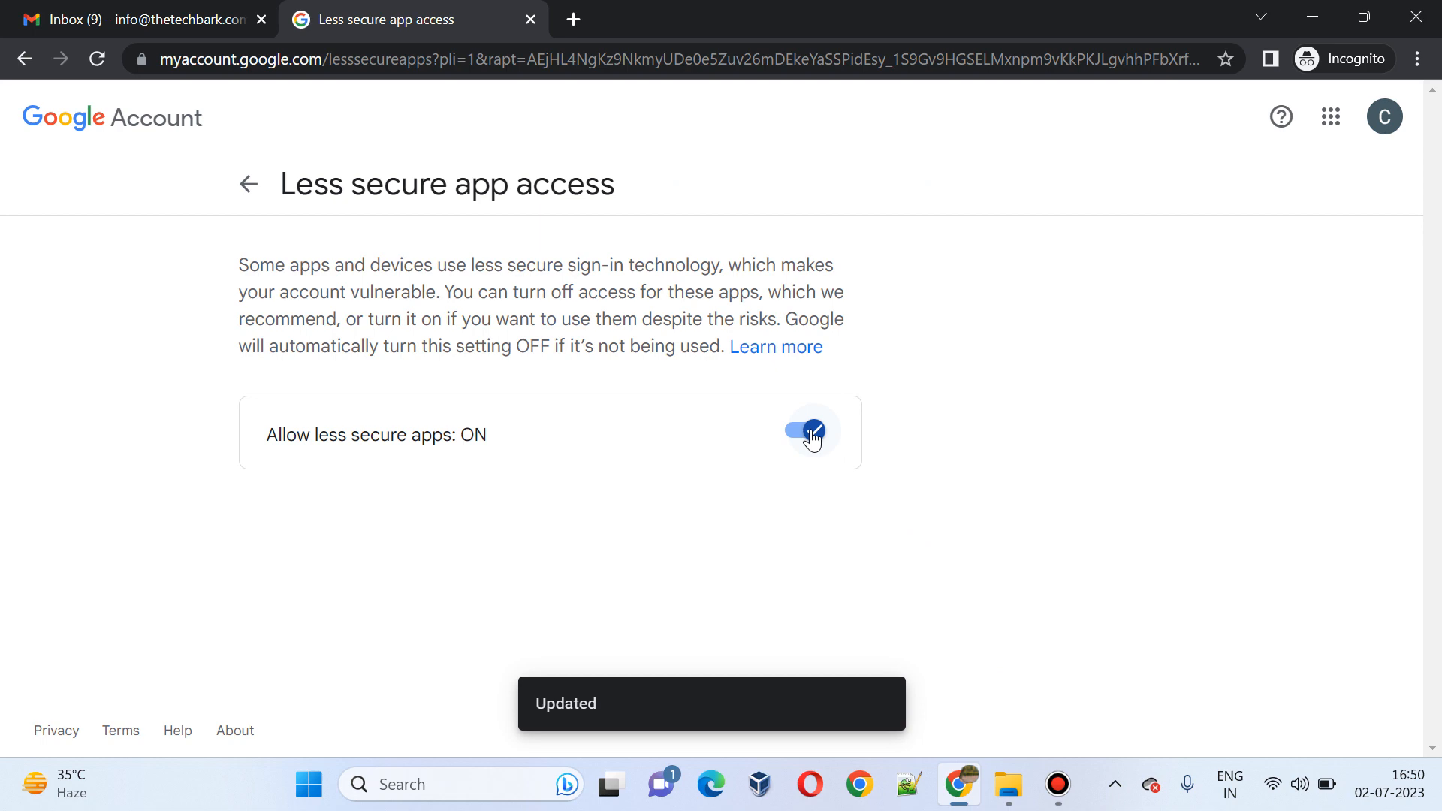
left_click(242, 183)
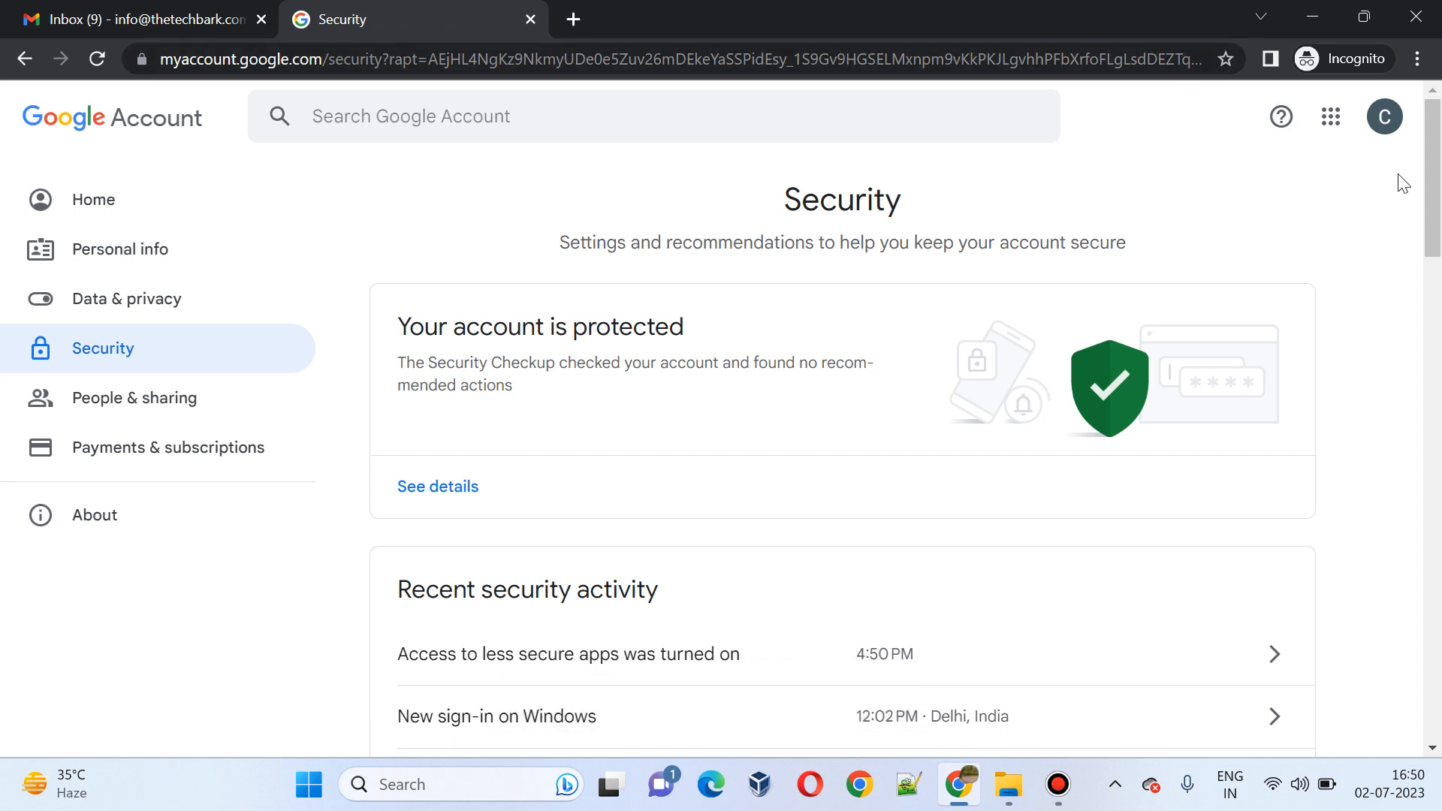
mouse_move(1434, 199)
left_mouse_down()
mouse_move(1435, 239)
mouse_move(1434, 186)
left_mouse_up()
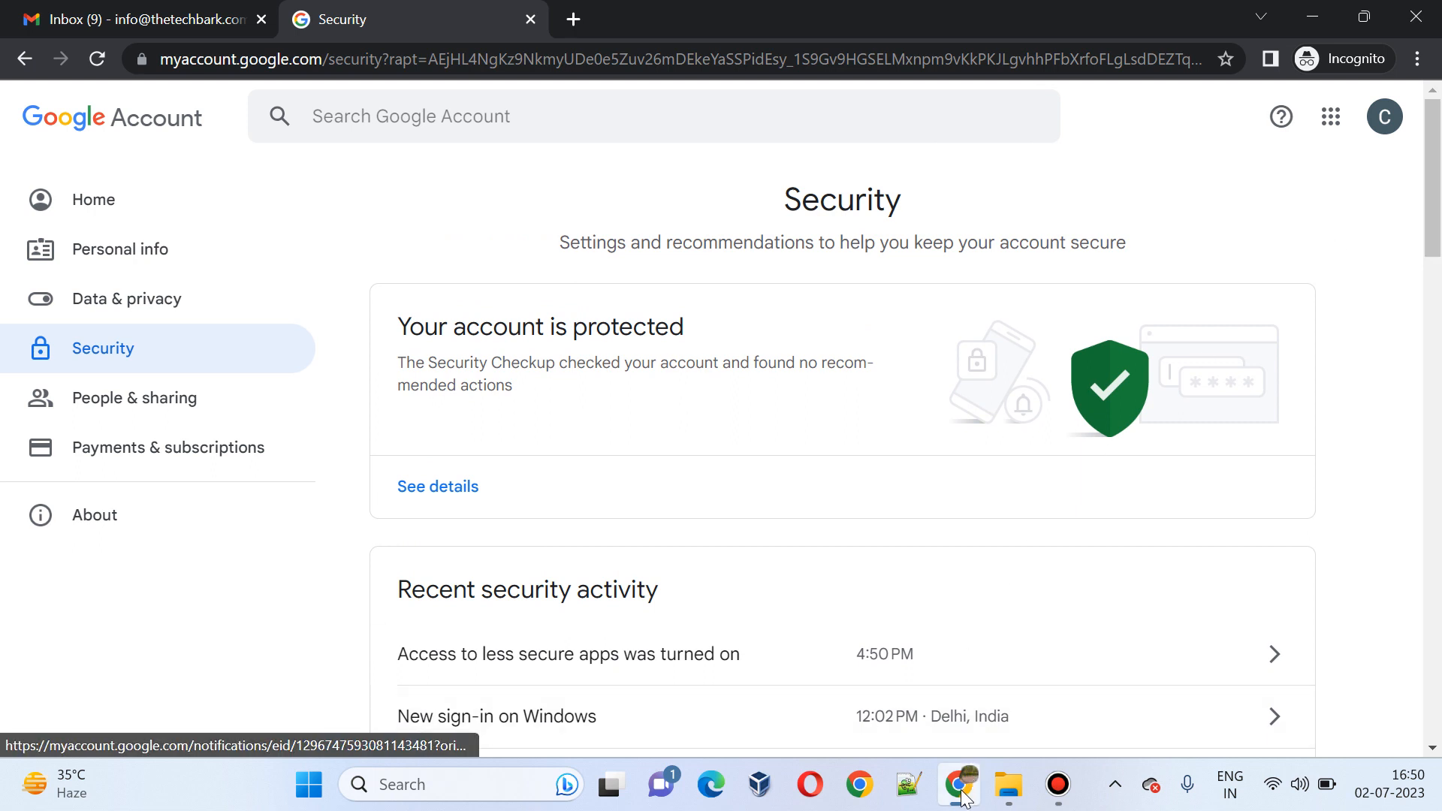
Step: Search Windows for 'outlook' and launch Outlook 2016
left_click(464, 786)
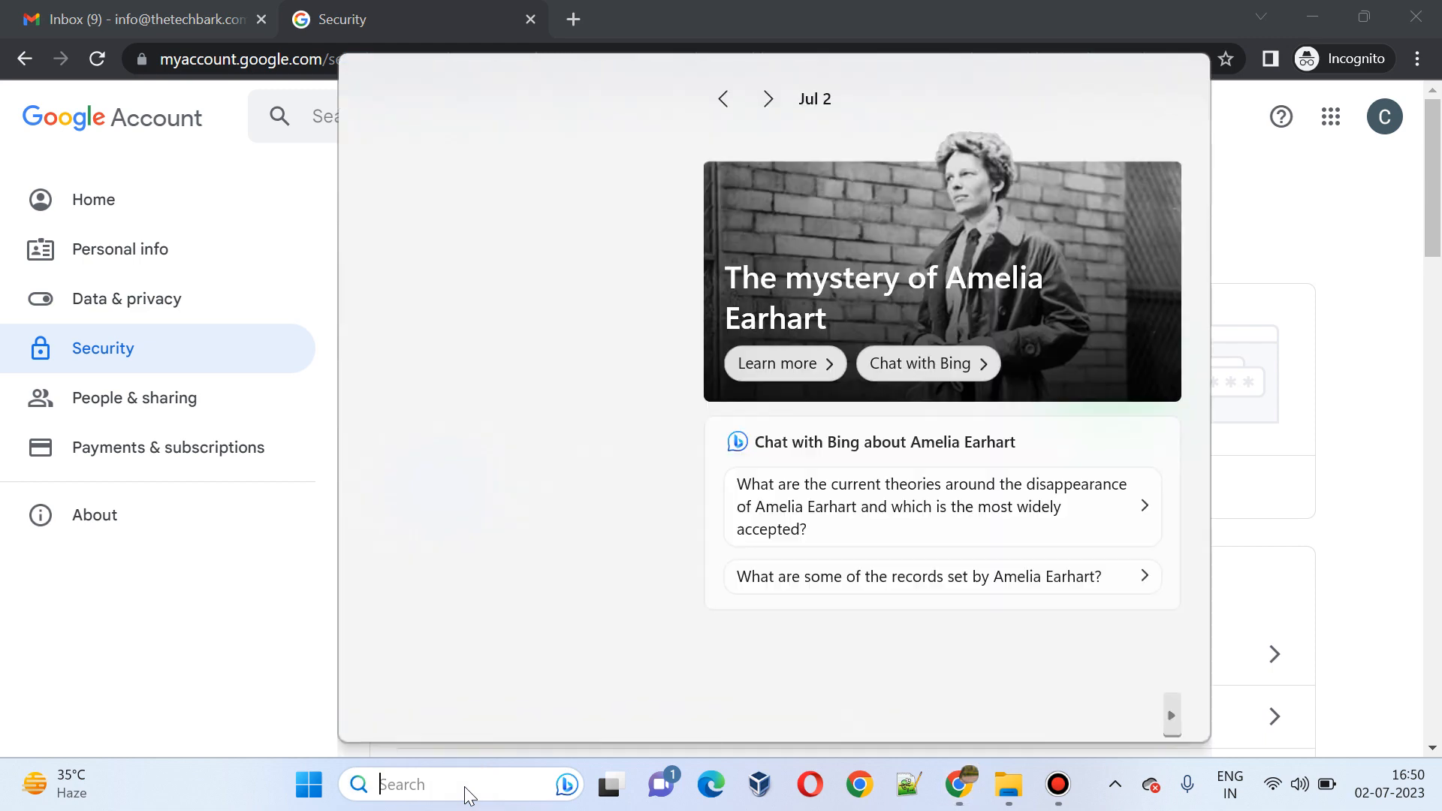
type("outlook")
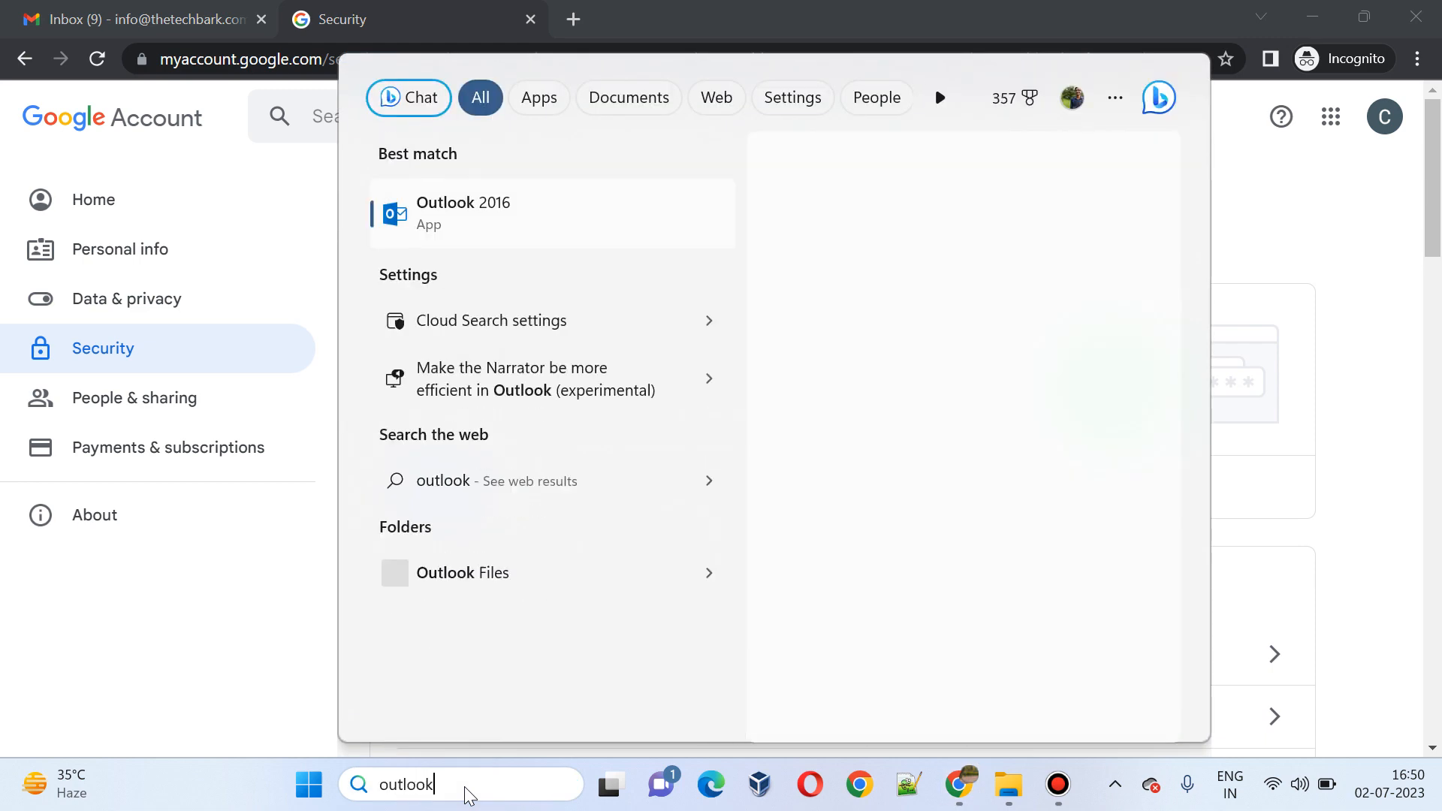
left_click(496, 204)
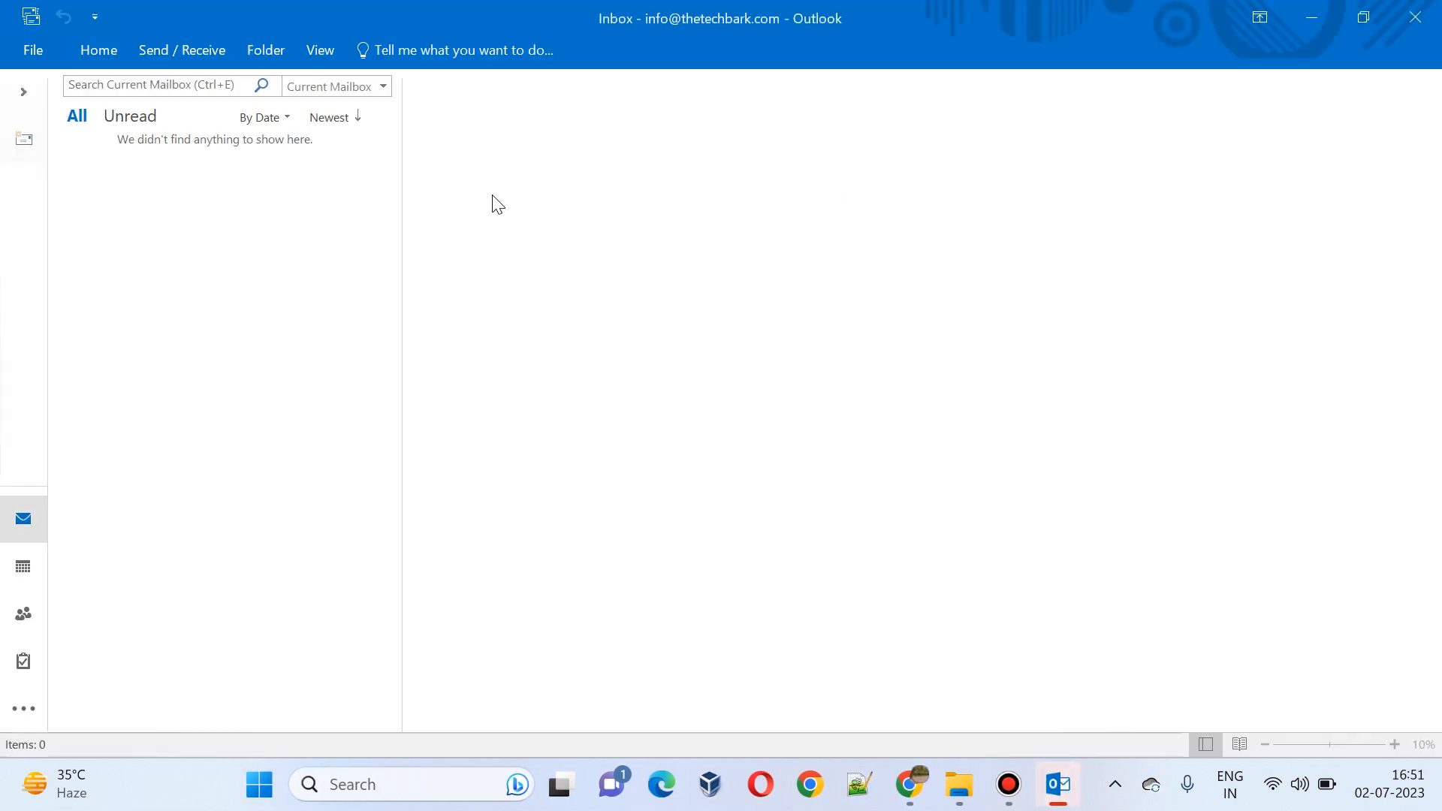
Step: Start Add Account with manual setup, choosing POP or IMAP as the service type
left_click(36, 54)
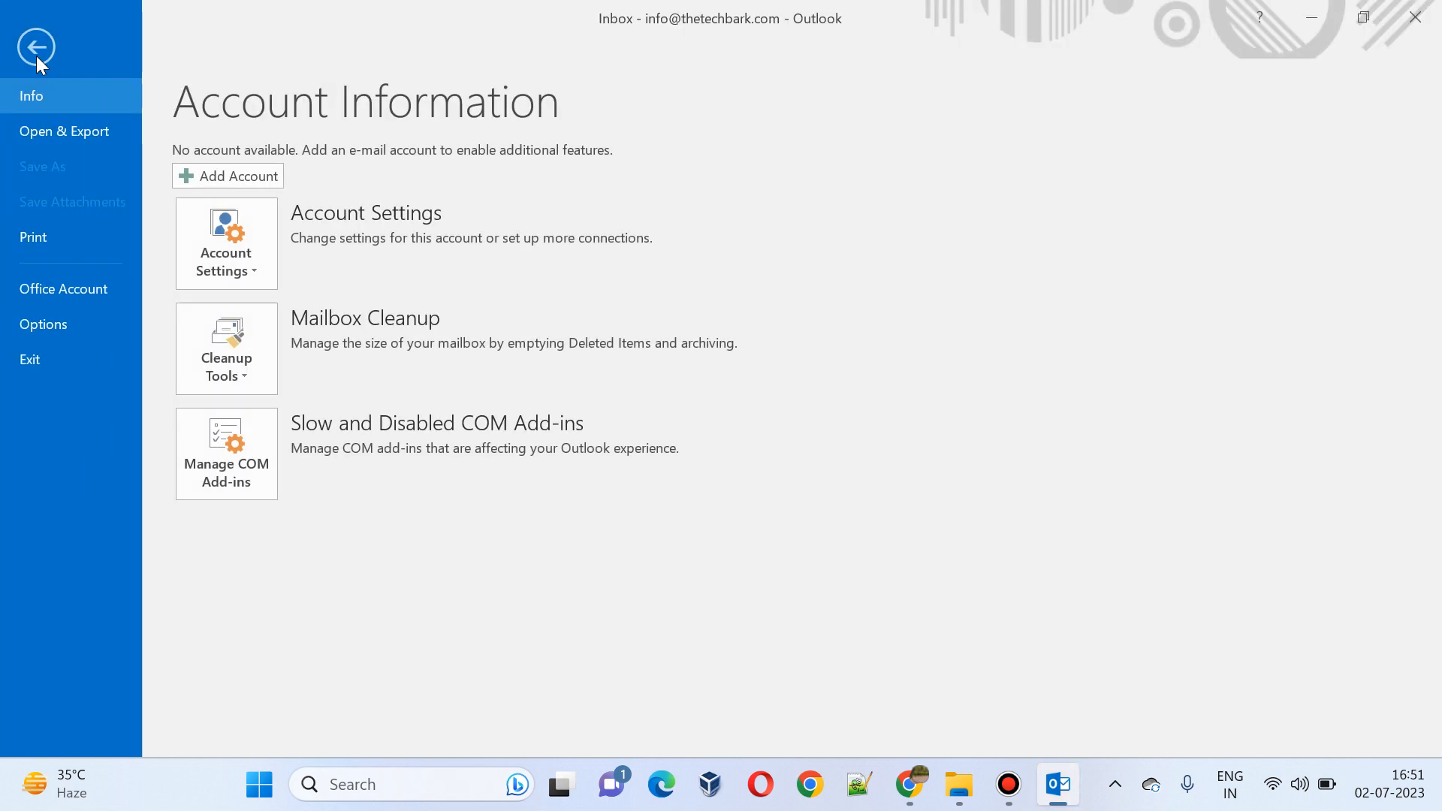
left_click(216, 183)
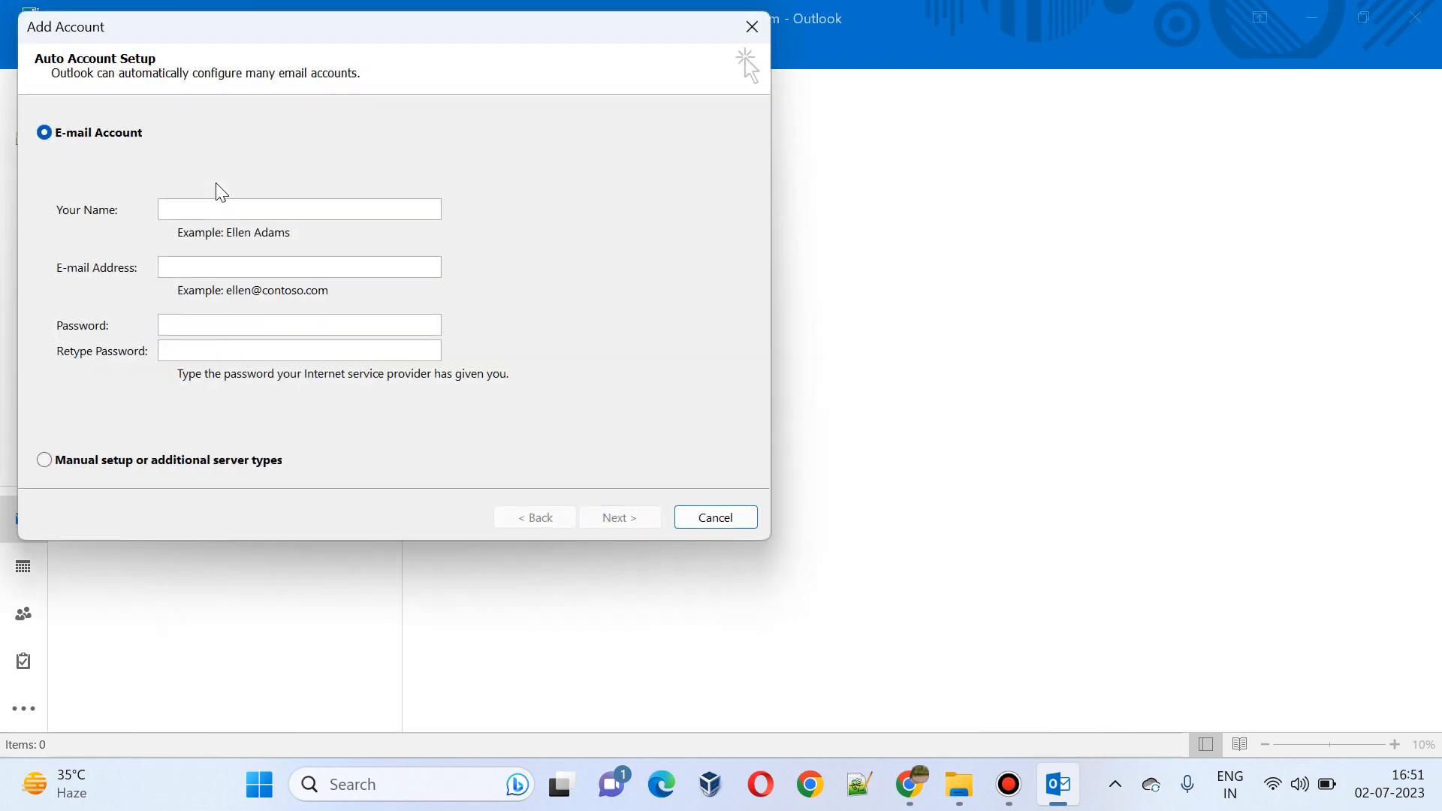
left_click(45, 461)
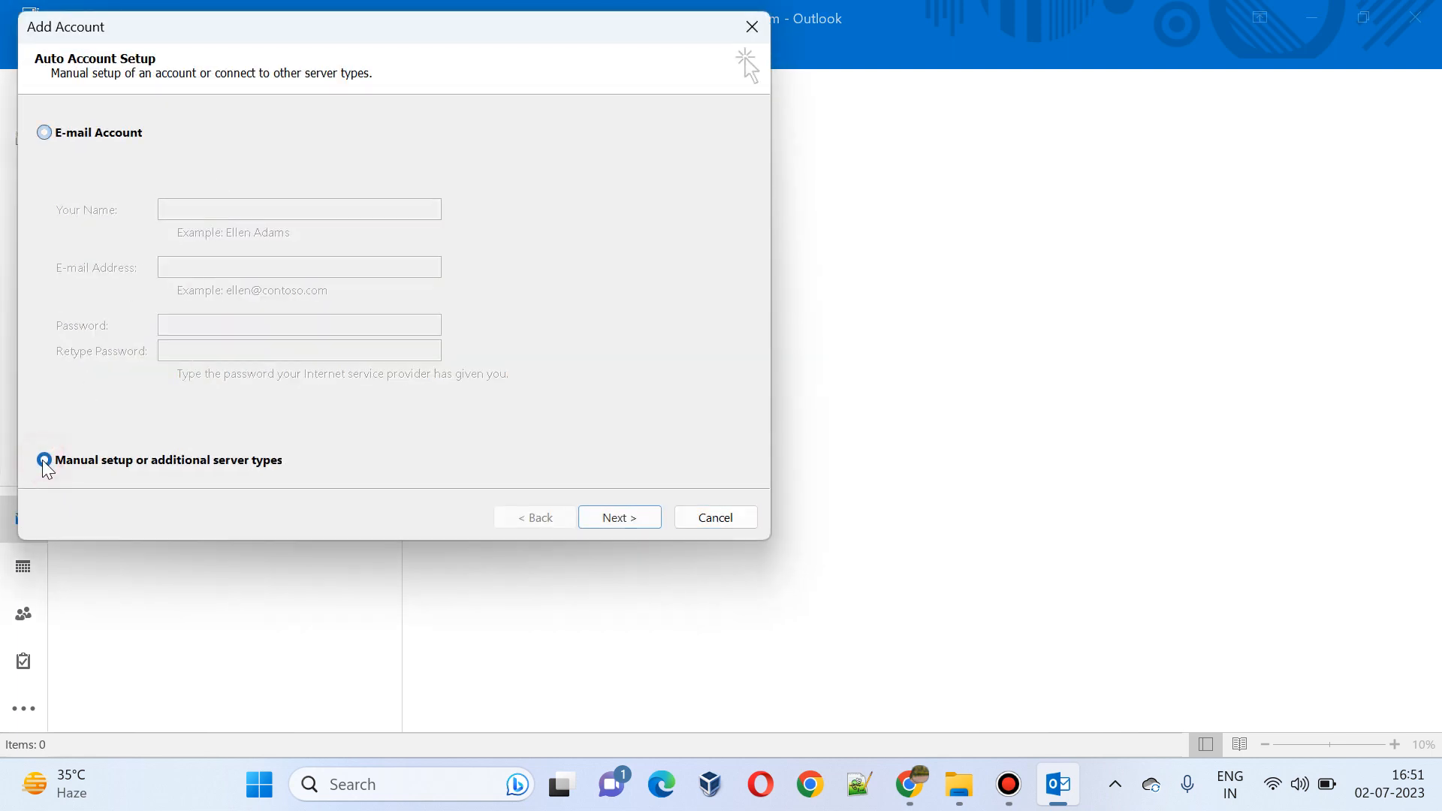
left_click(612, 535)
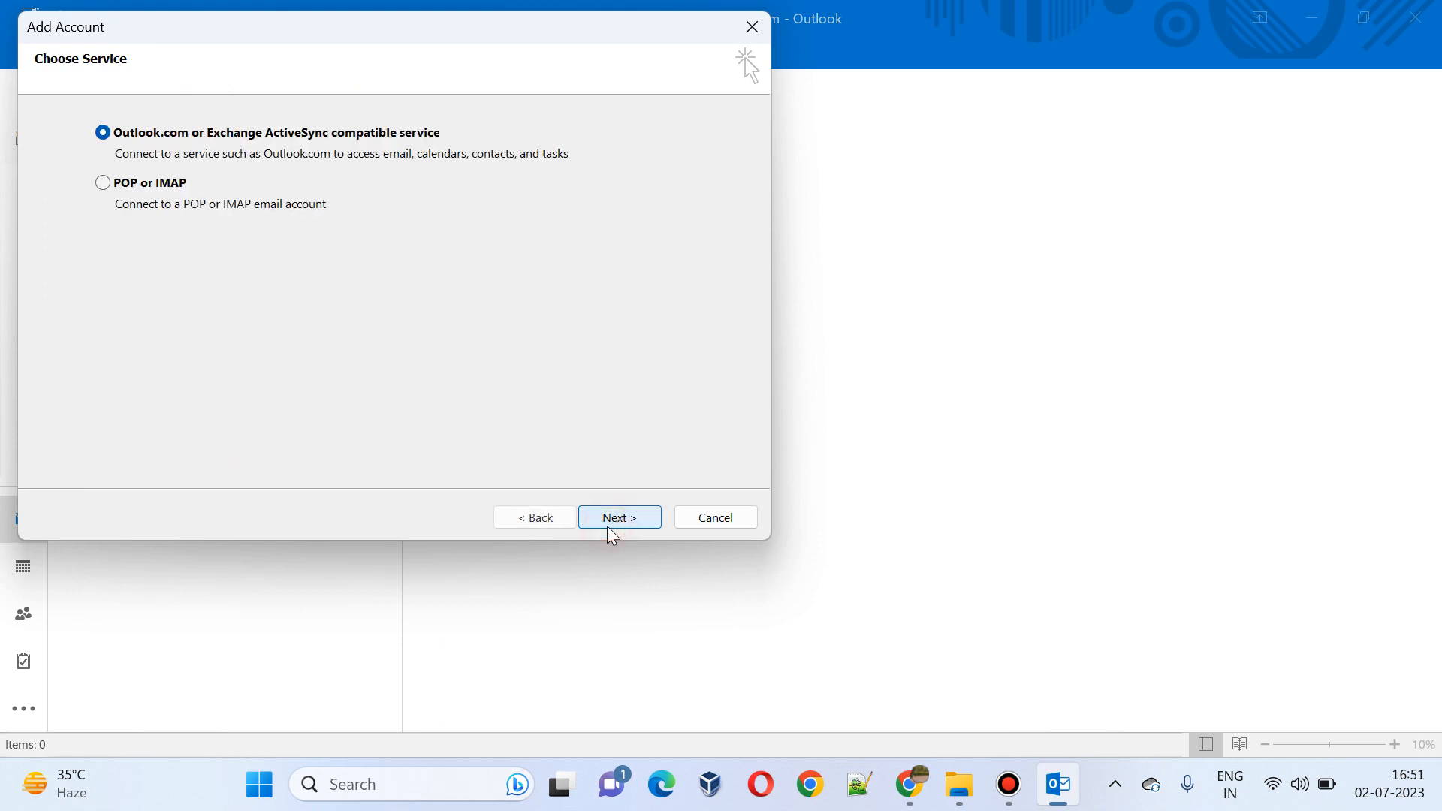
left_click(103, 184)
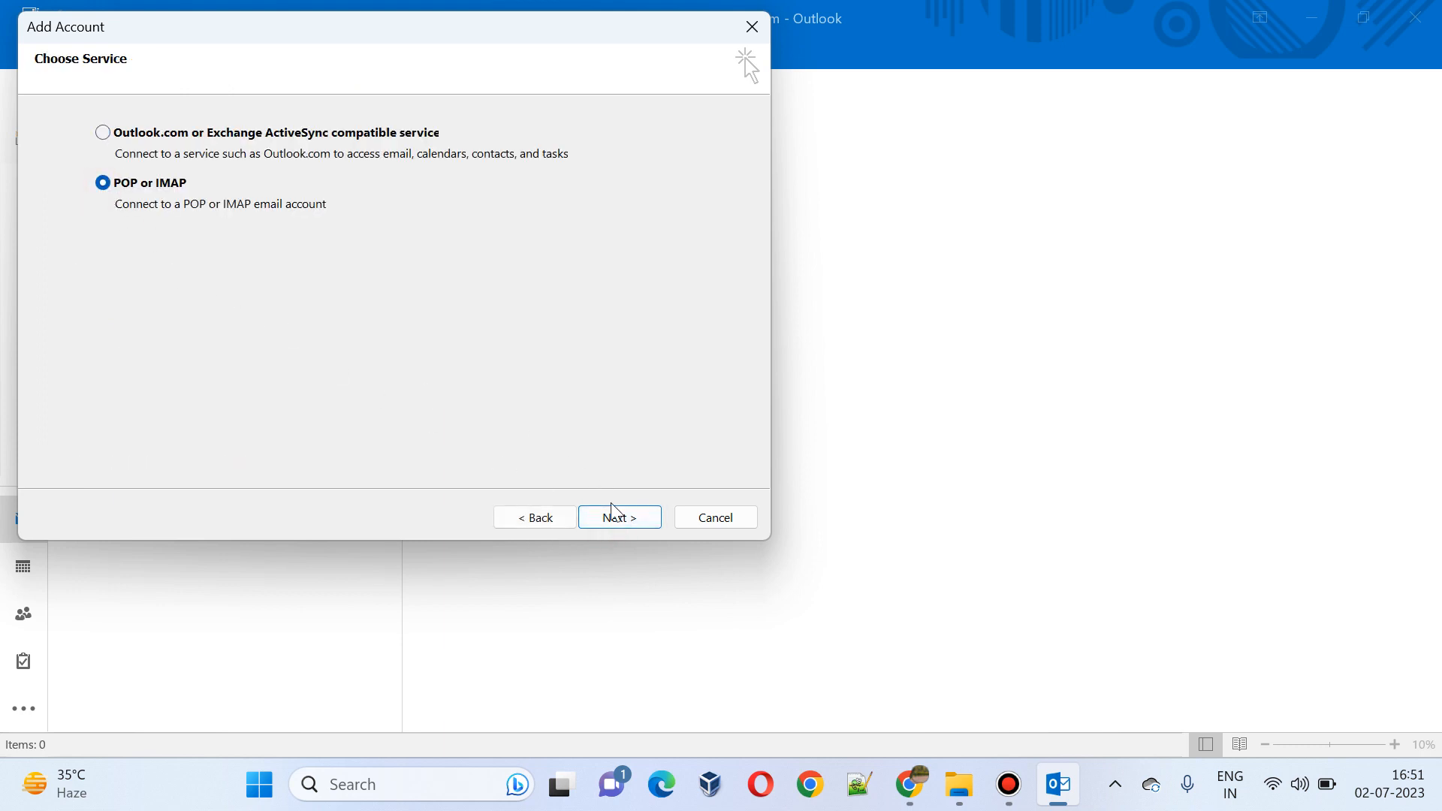
left_click(619, 519)
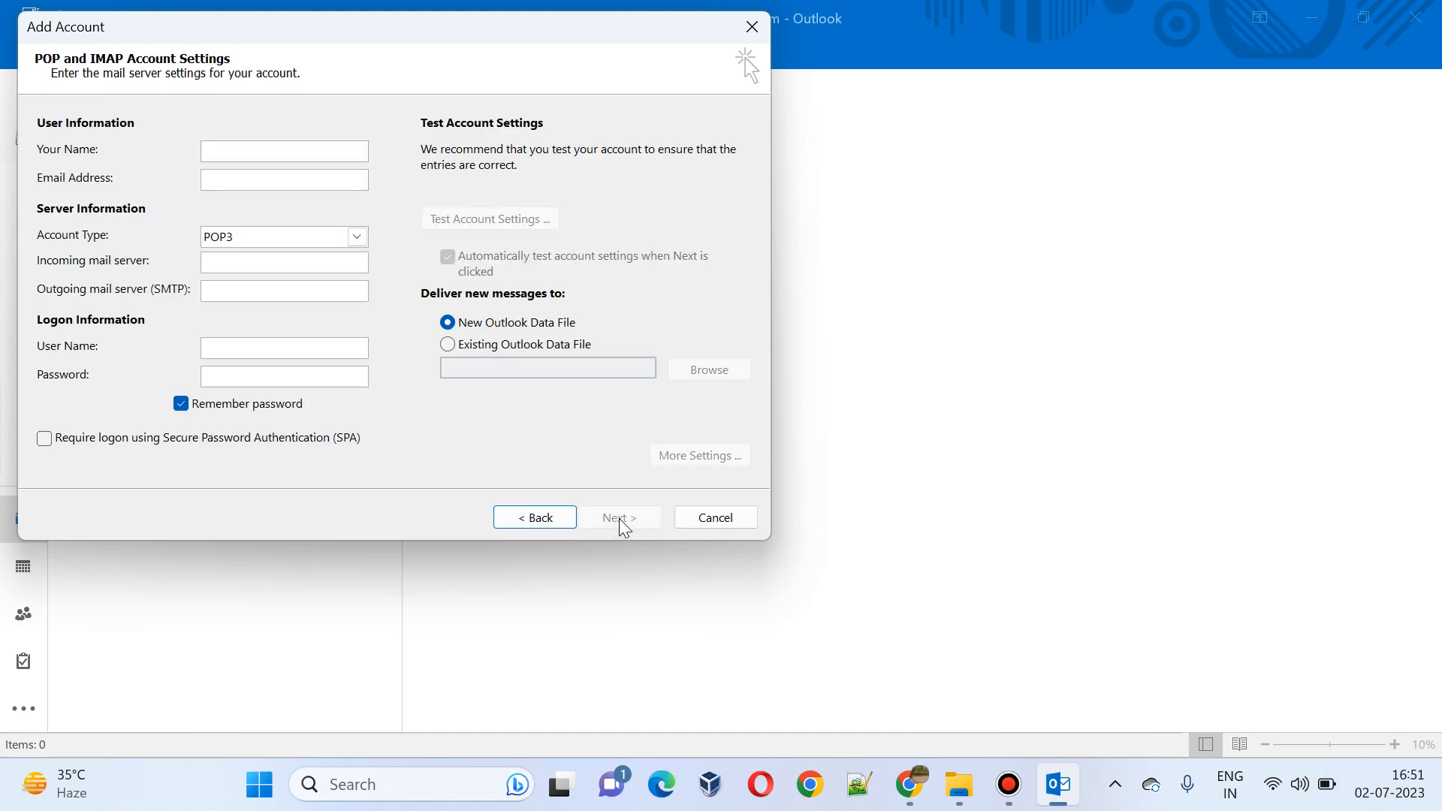
Step: Enter the account holder's name and email address, keeping POP3 as the account type
left_click(291, 150)
type("C")
left_click(277, 183)
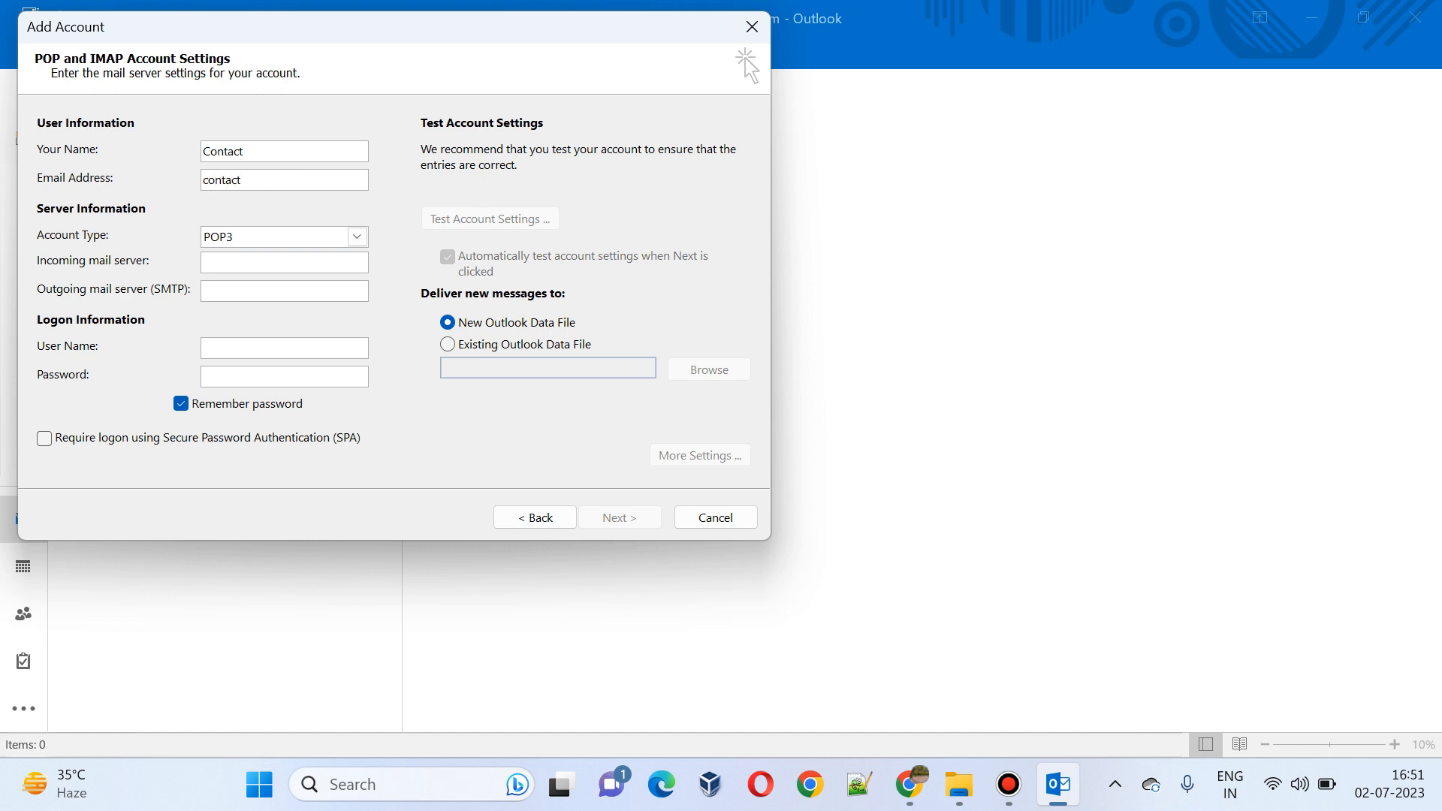
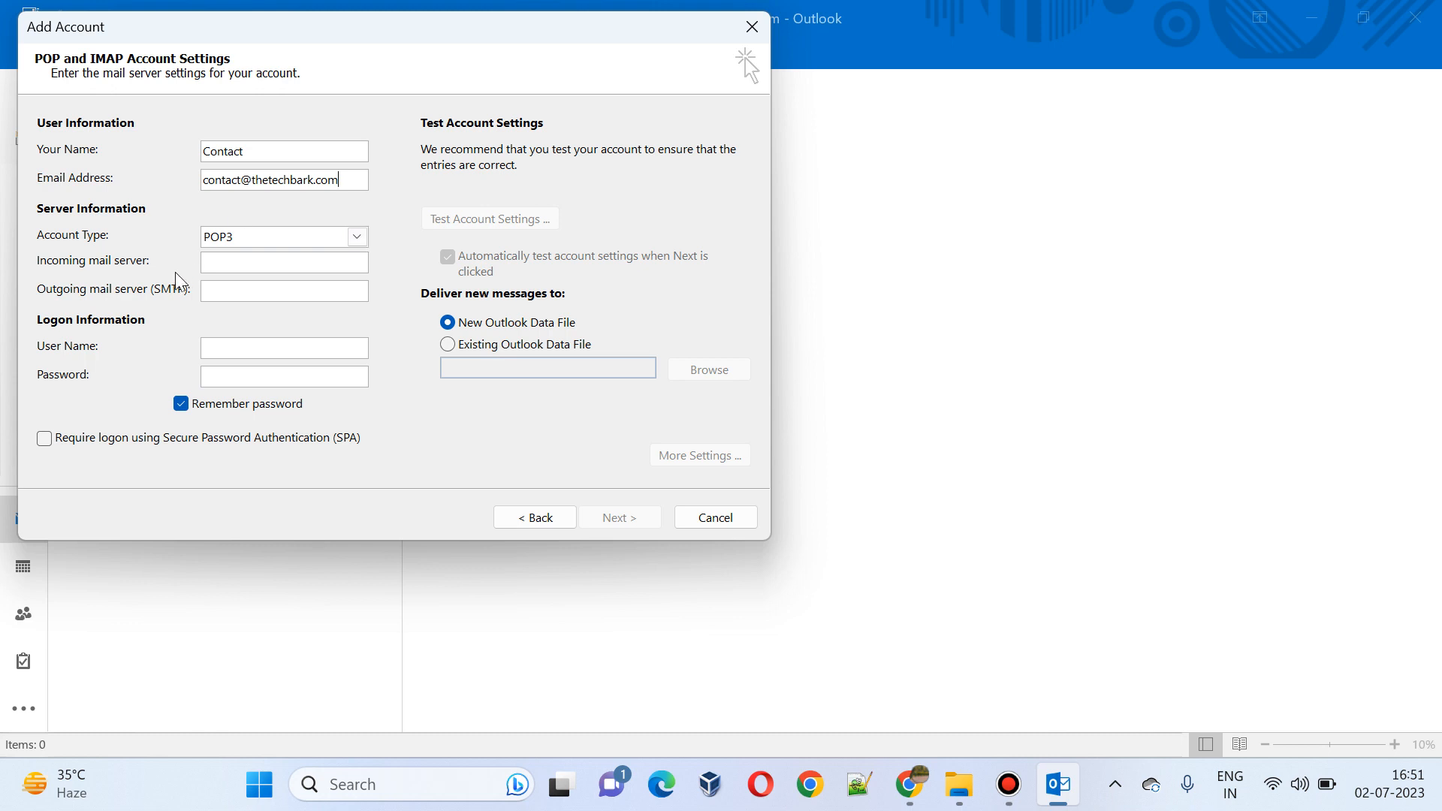
left_click(359, 237)
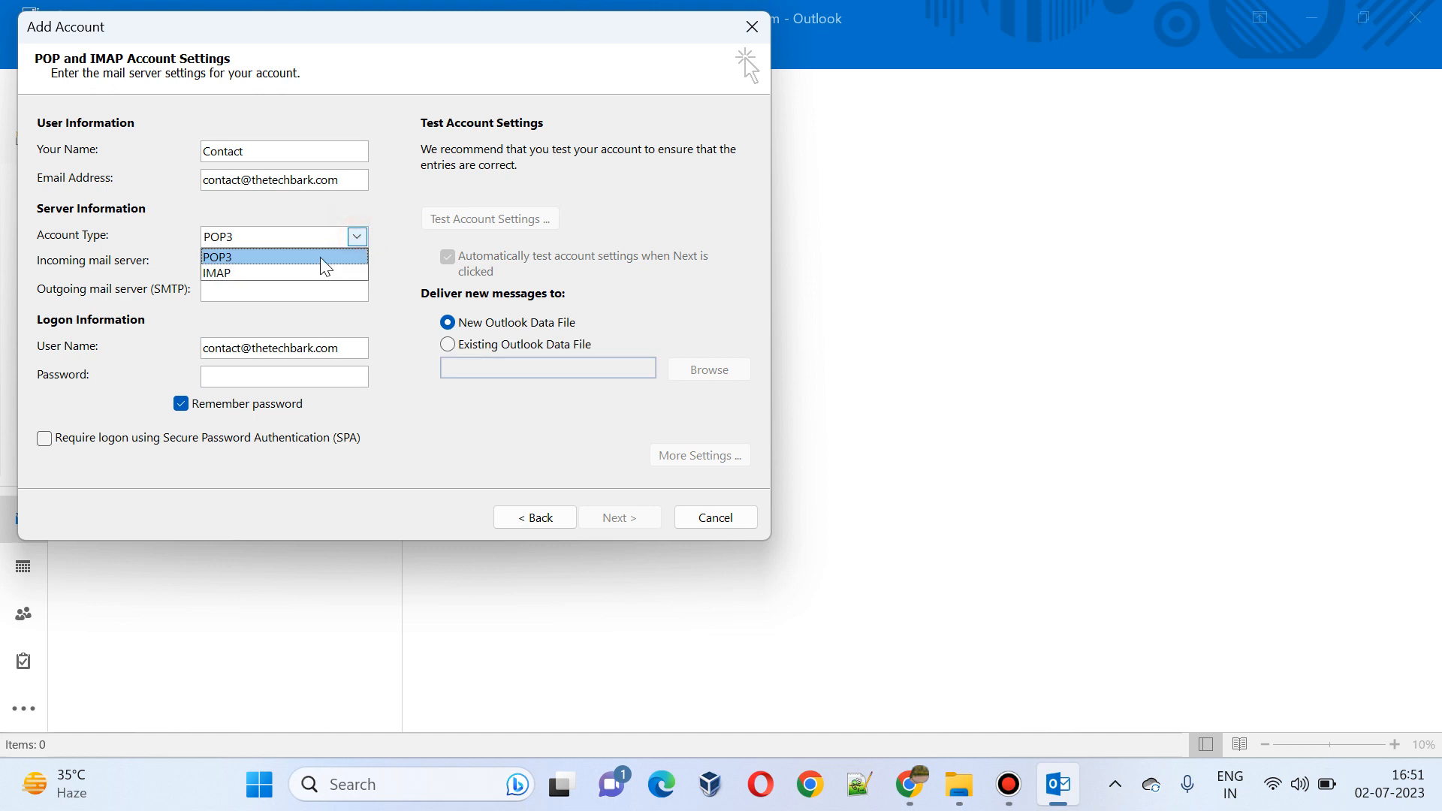
left_click(378, 238)
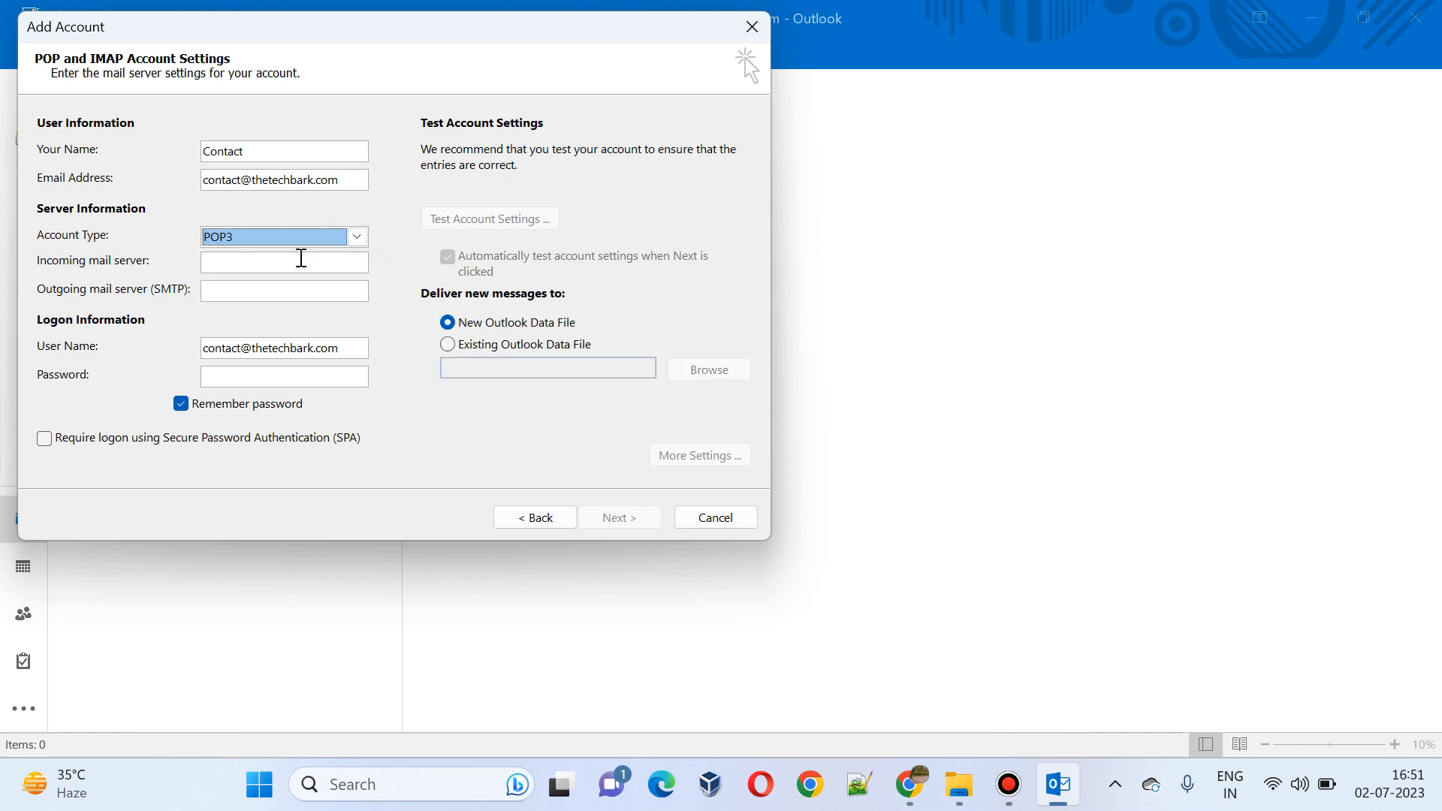
Step: Set incoming server pop.gmail.com and outgoing smtp.gmail.com, and enter the account password
left_click(262, 263)
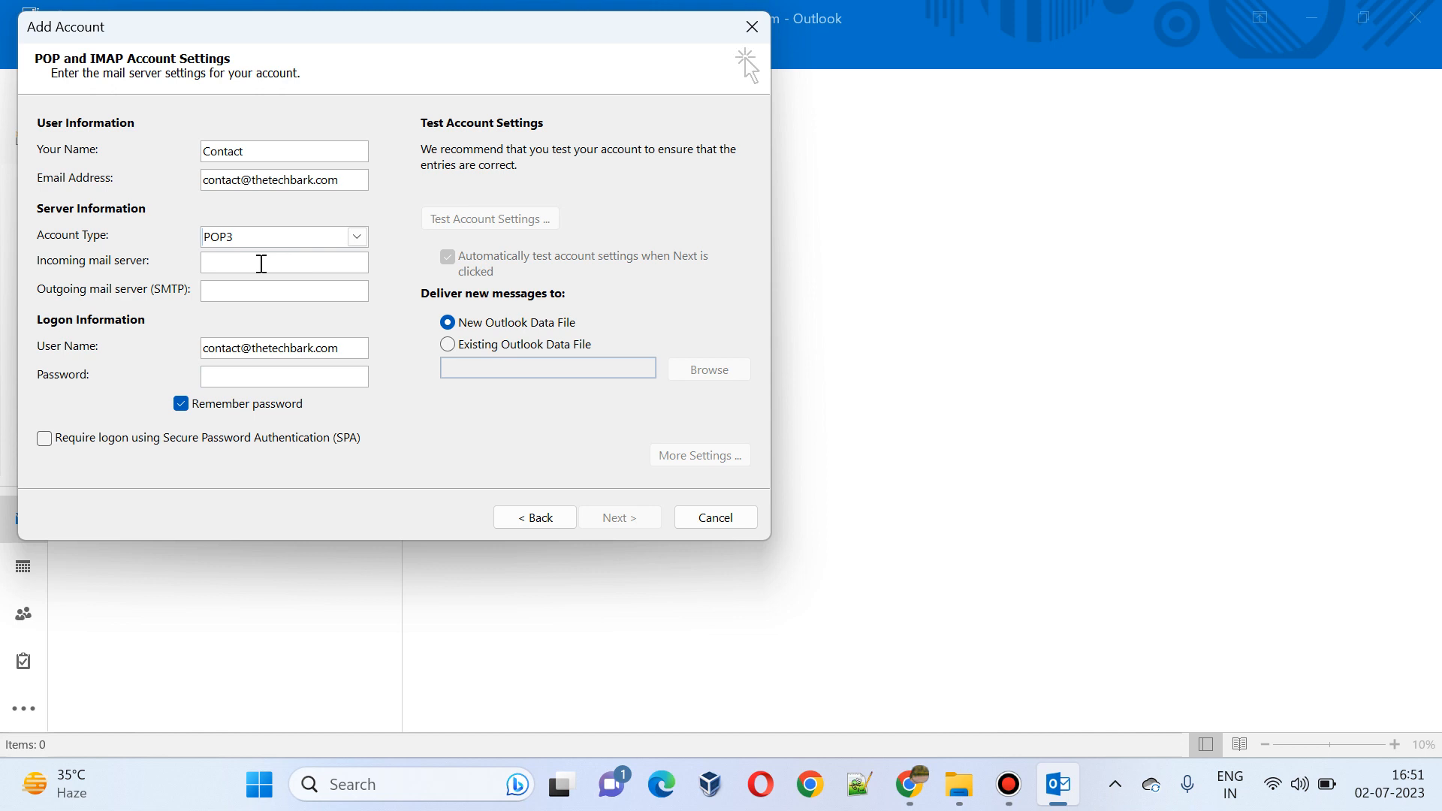
type("pop.gmail.com")
left_click(212, 293)
type("smtp")
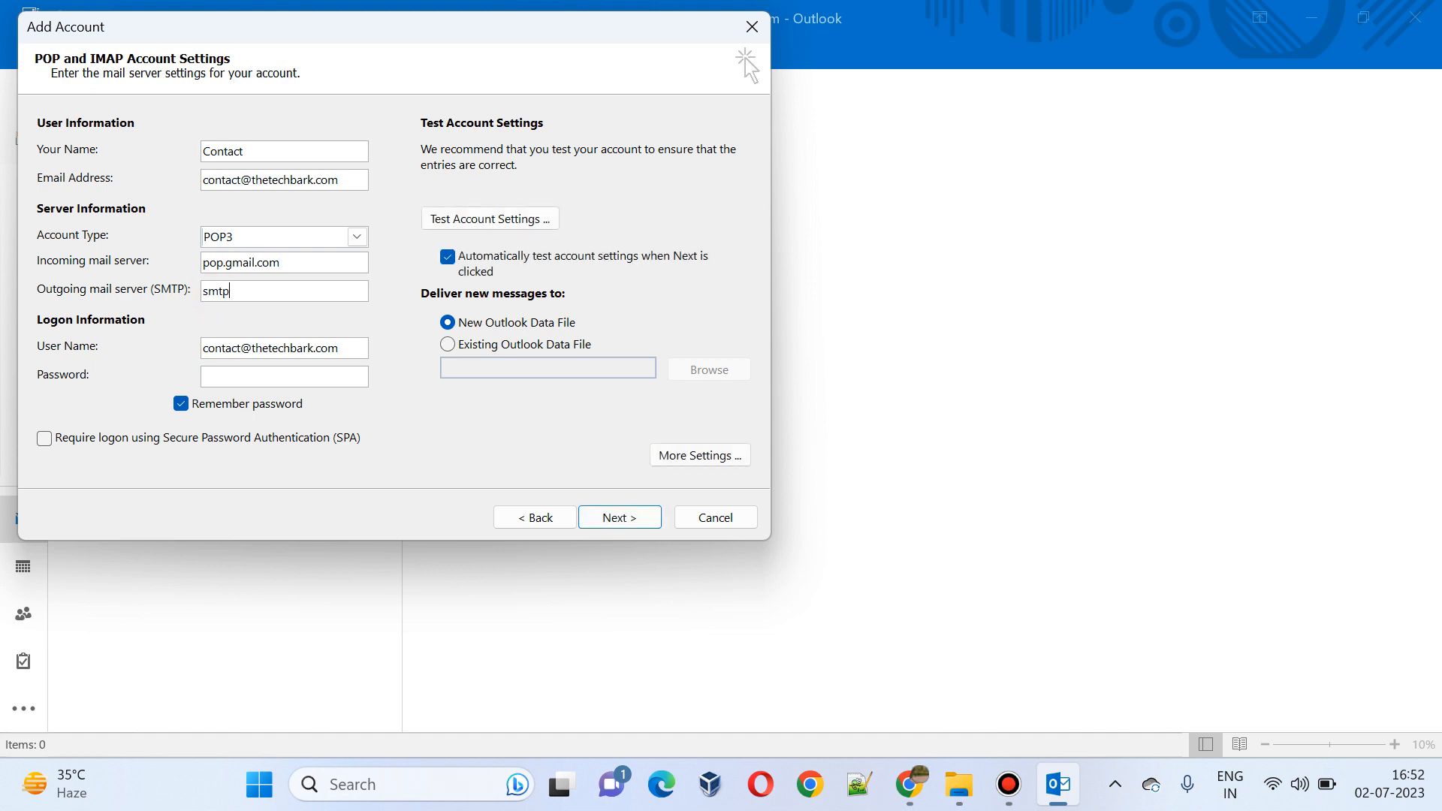
type(".gmail.com")
left_click(234, 377)
type("*")
left_click(665, 456)
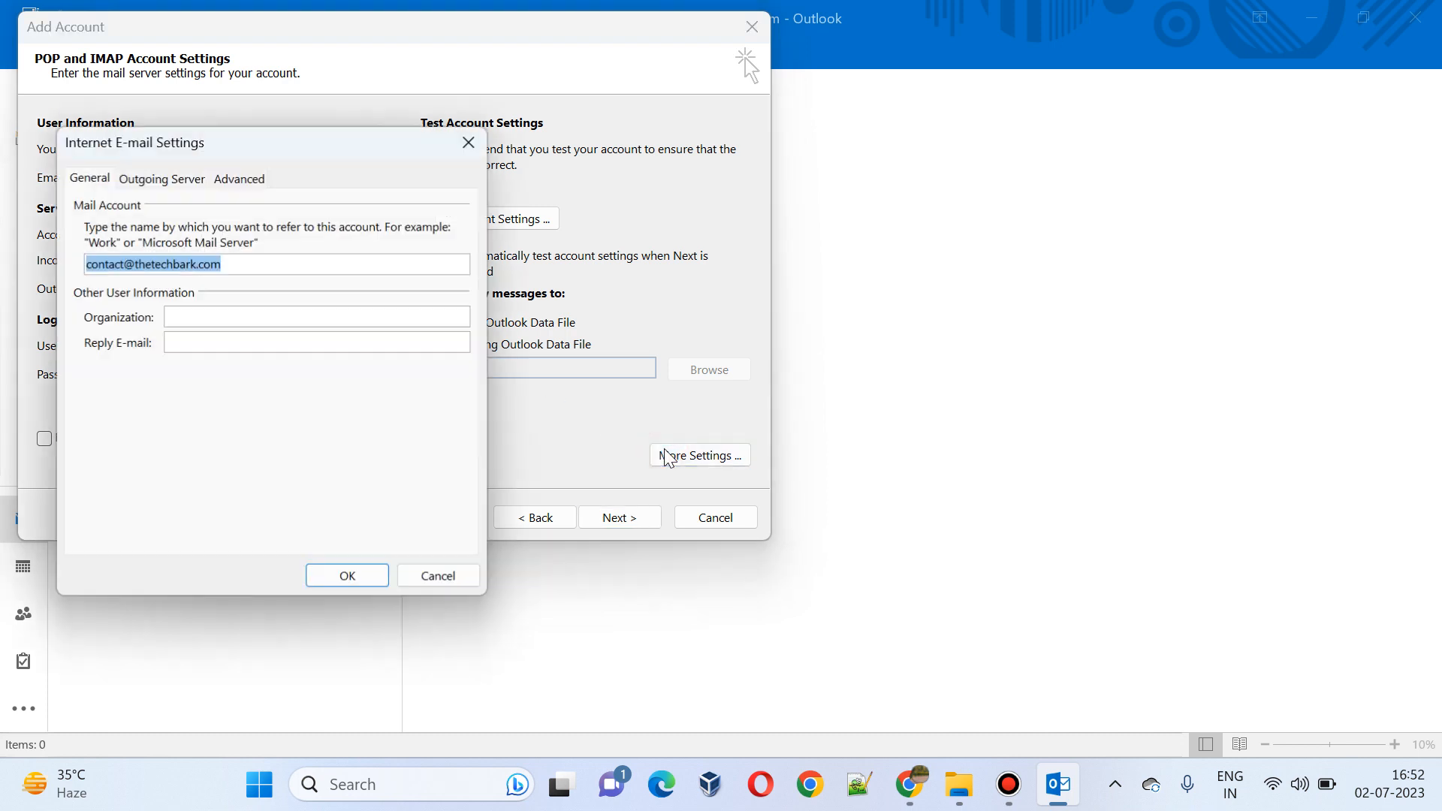
Step: Require outgoing SMTP authentication and set incoming POP3 to port 995 with SSL
left_click(147, 182)
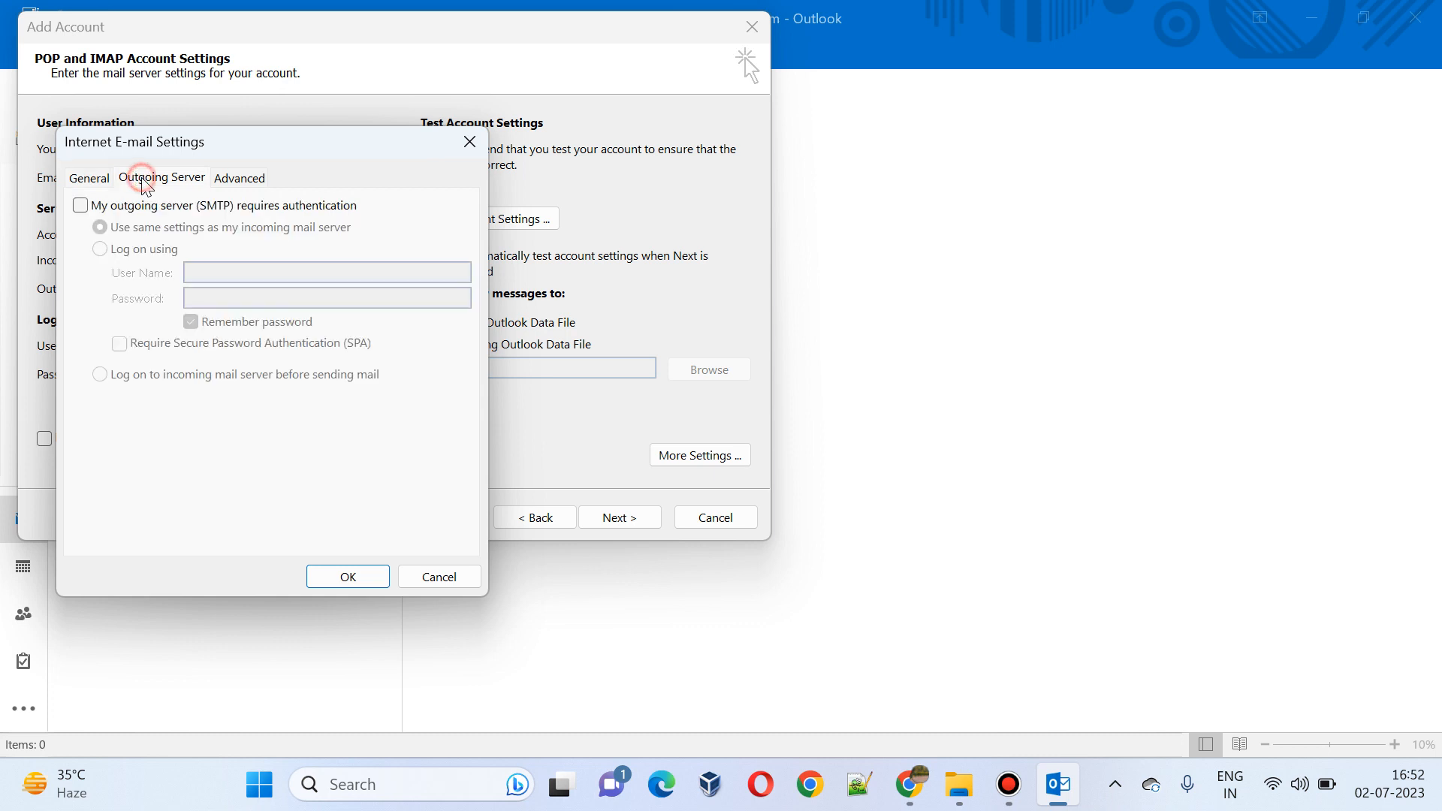
left_click(81, 207)
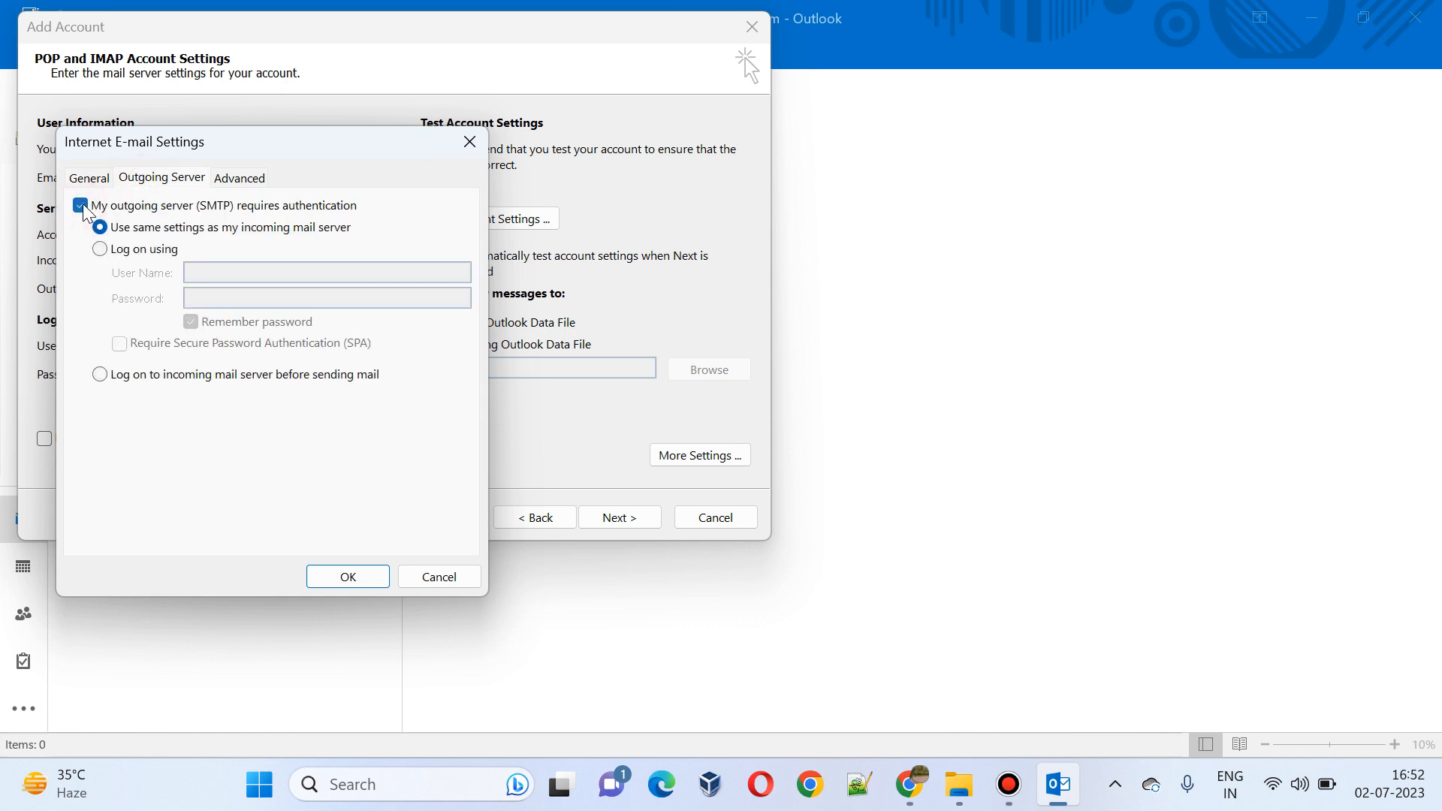
left_click(235, 180)
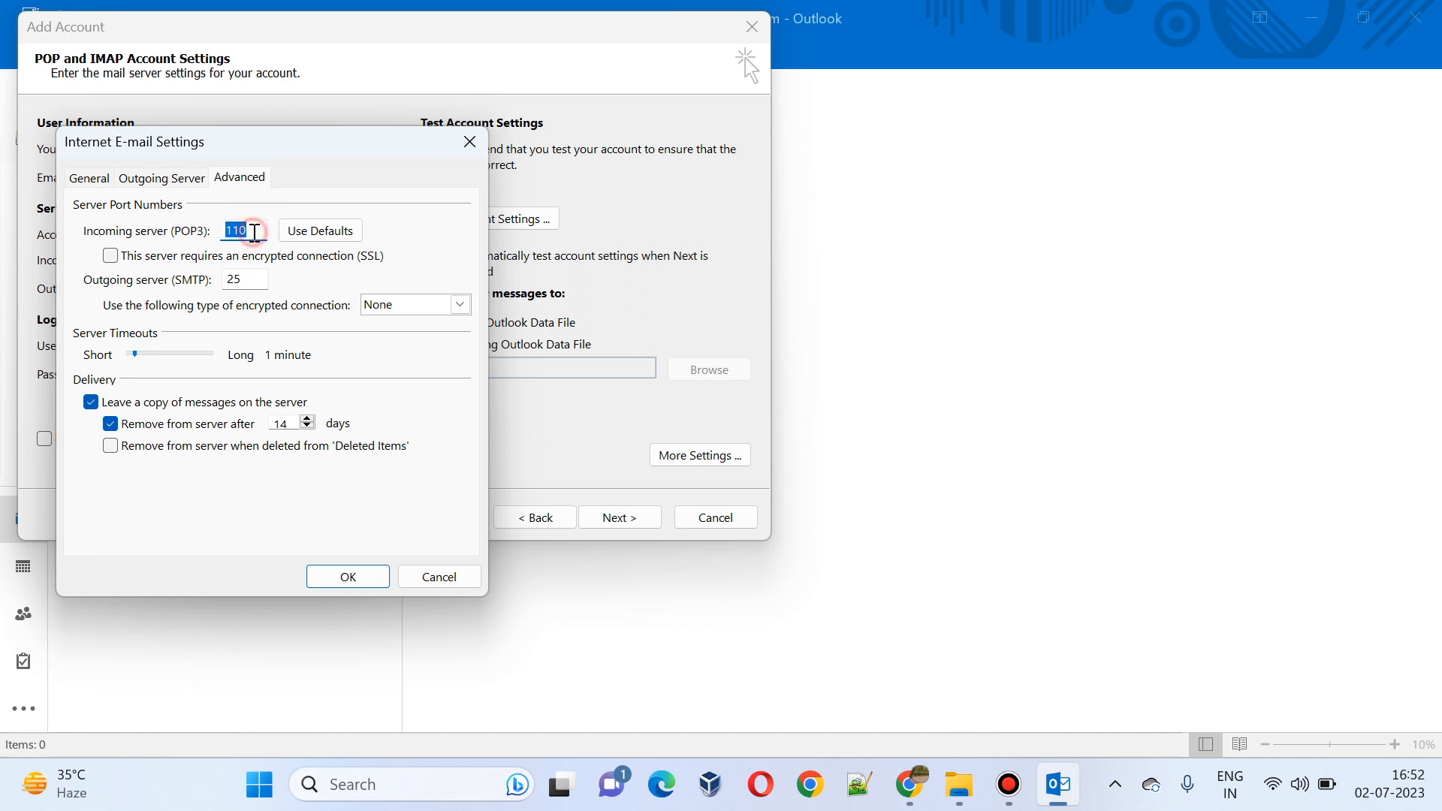
key("BackSpace")
type("995")
left_click(110, 257)
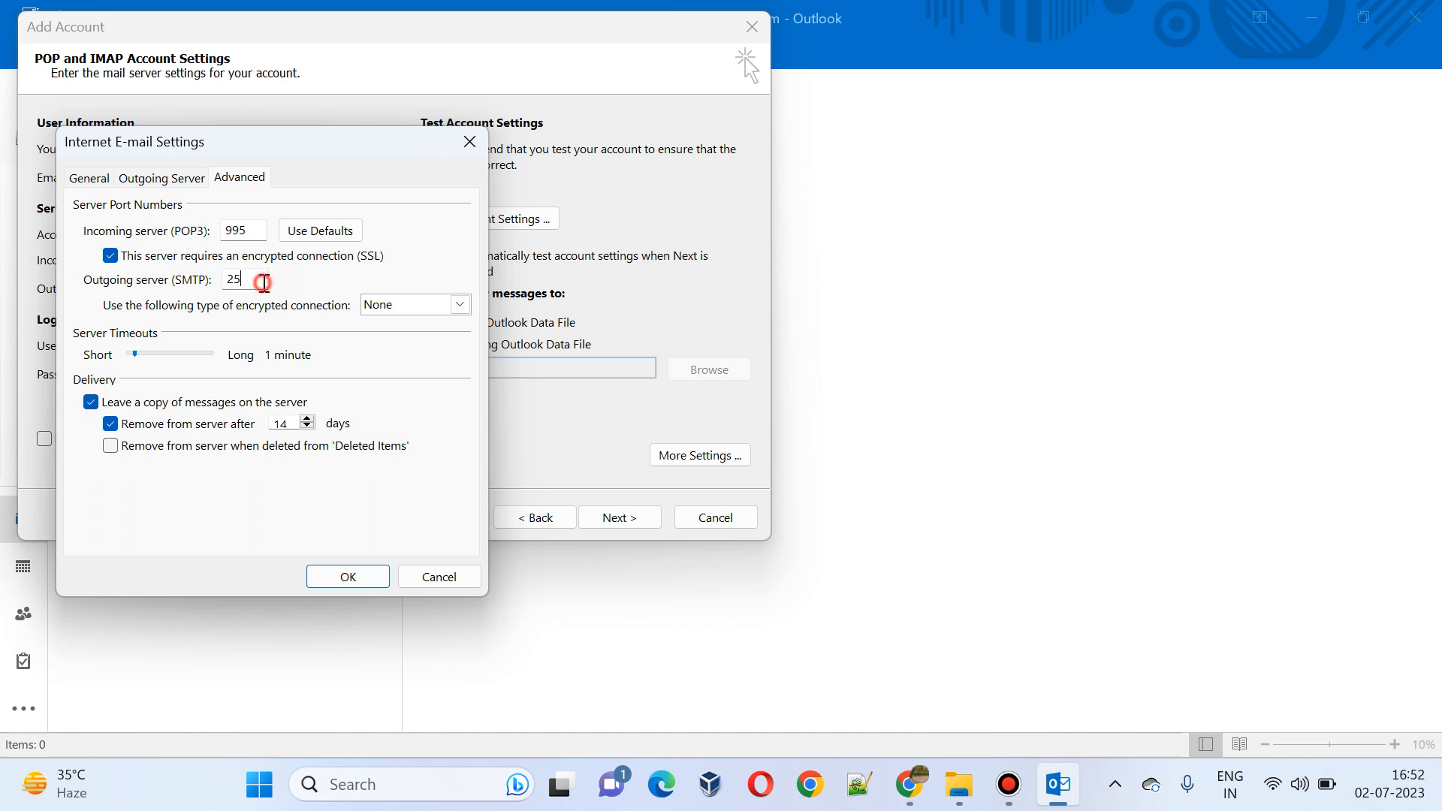
Step: Set outgoing SMTP to port 465 with SSL and stop removing server copies after 14 days
left_click(263, 281)
type("46")
left_click(459, 303)
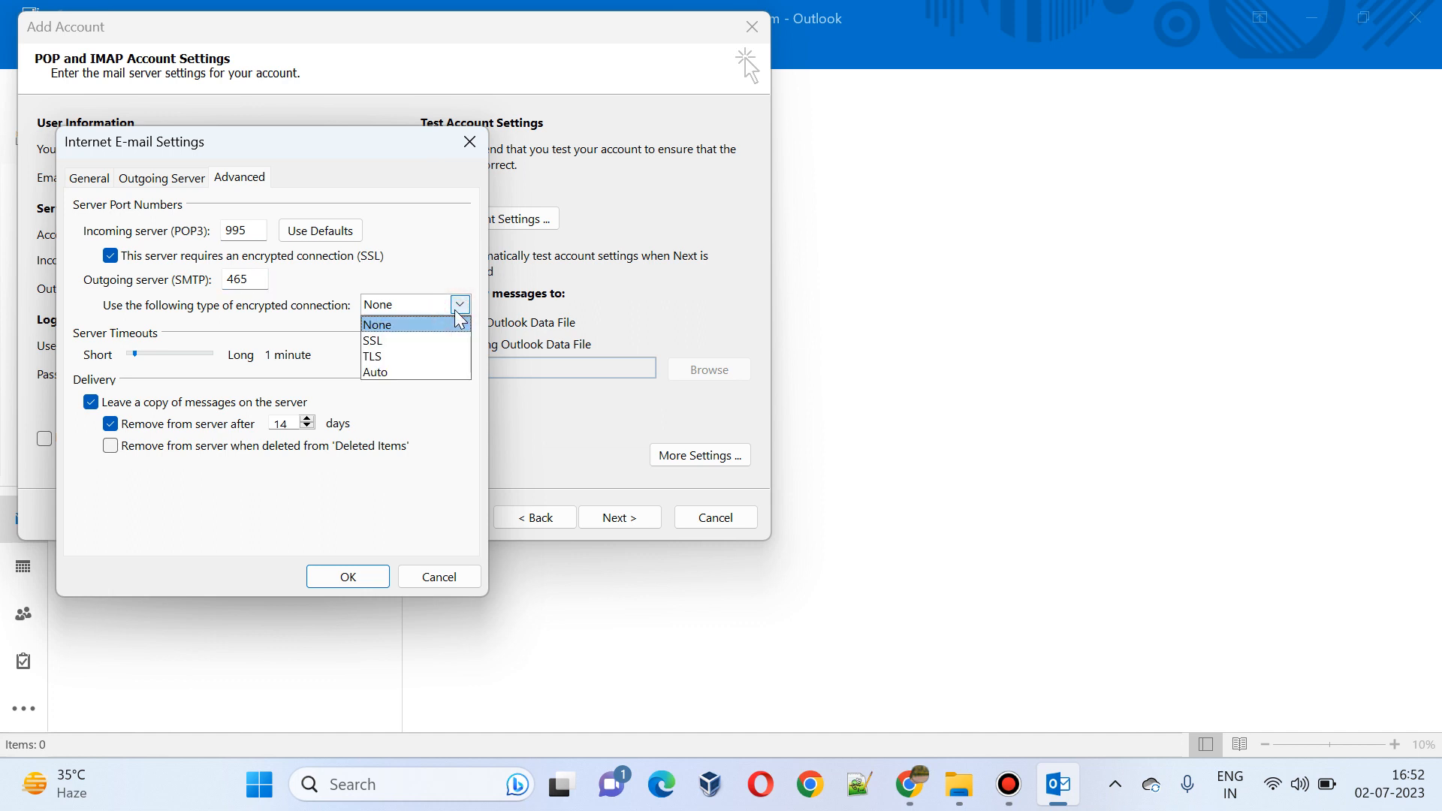
left_click(430, 341)
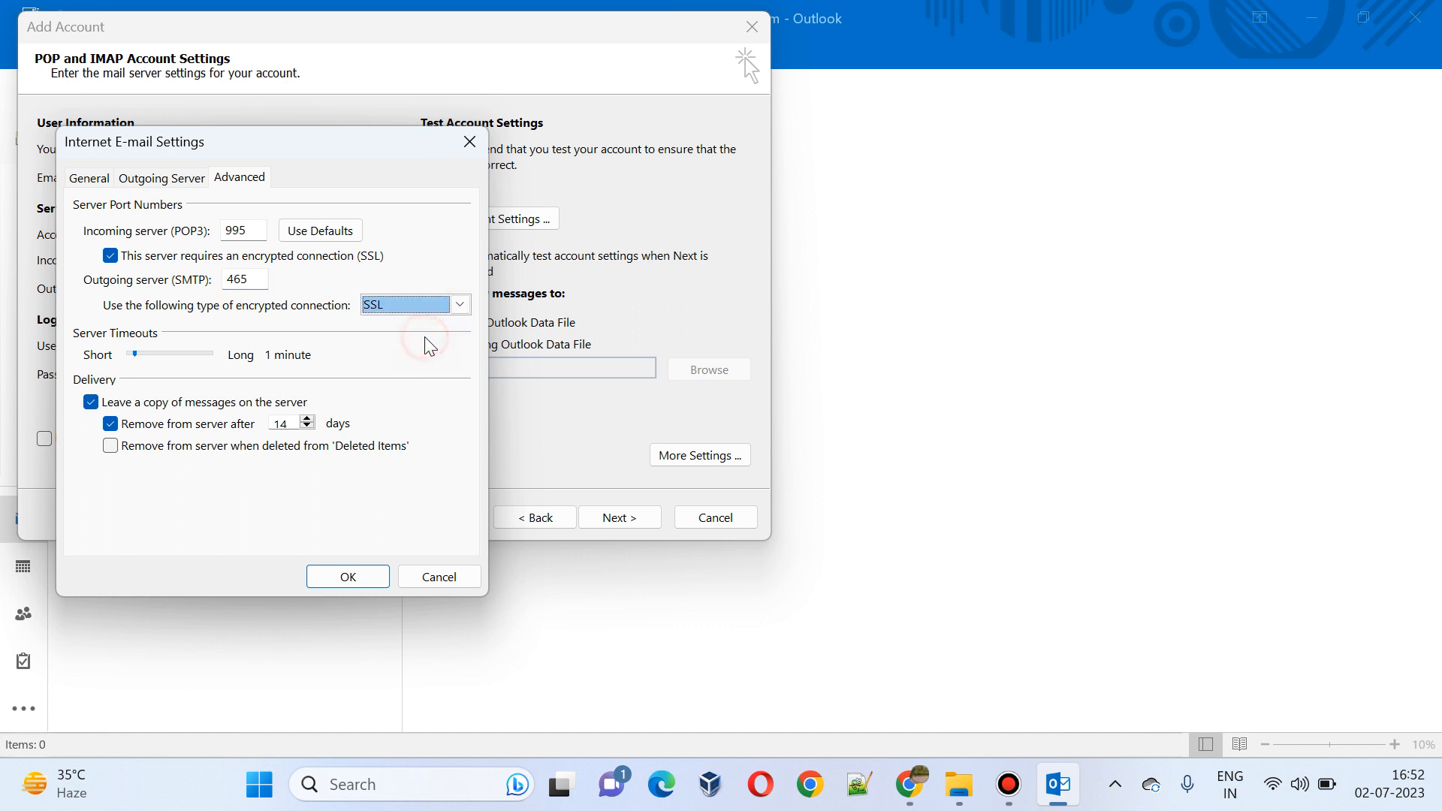
left_click(125, 430)
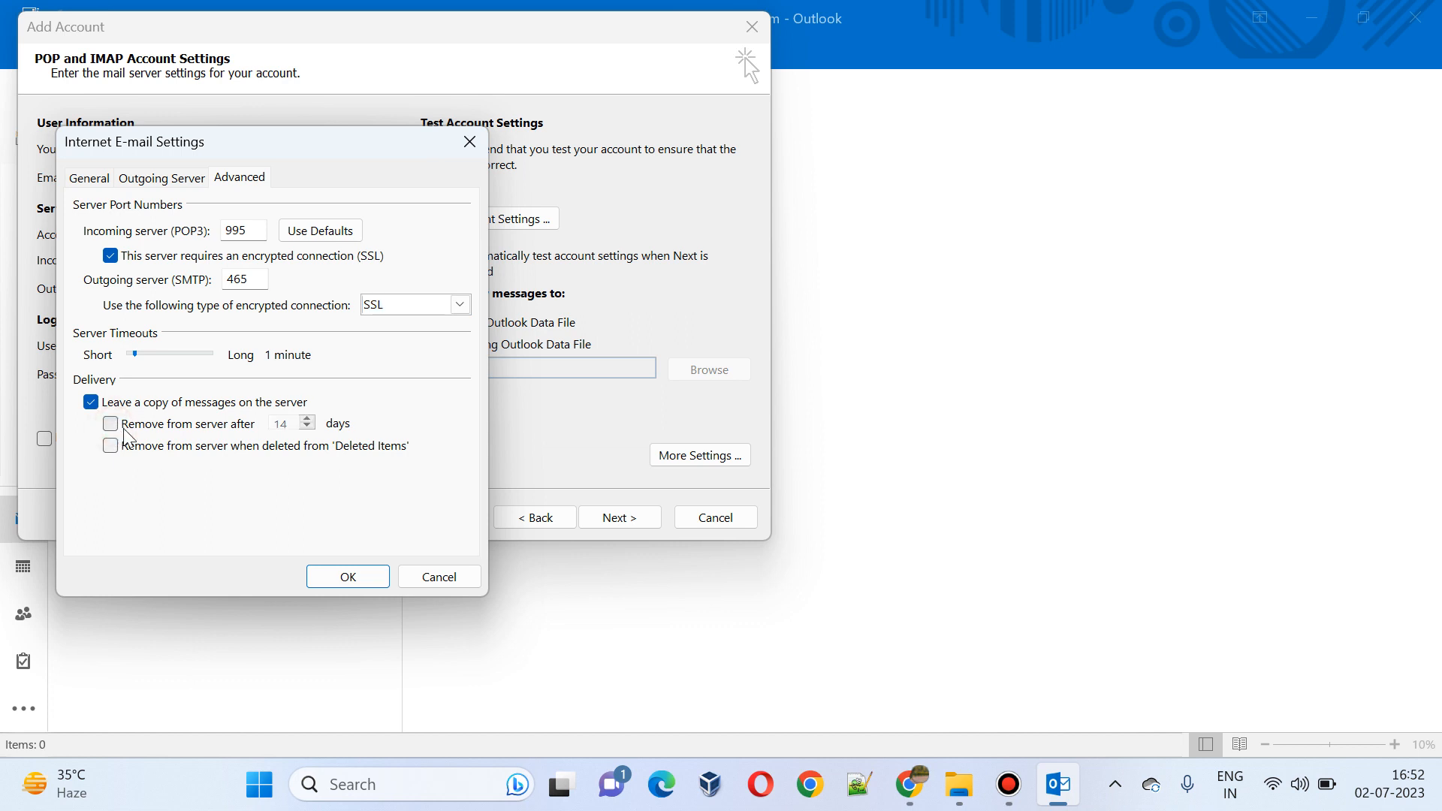
Step: Save the port settings and run the account test; POP3 logon and test e-mail both complete
left_click(347, 577)
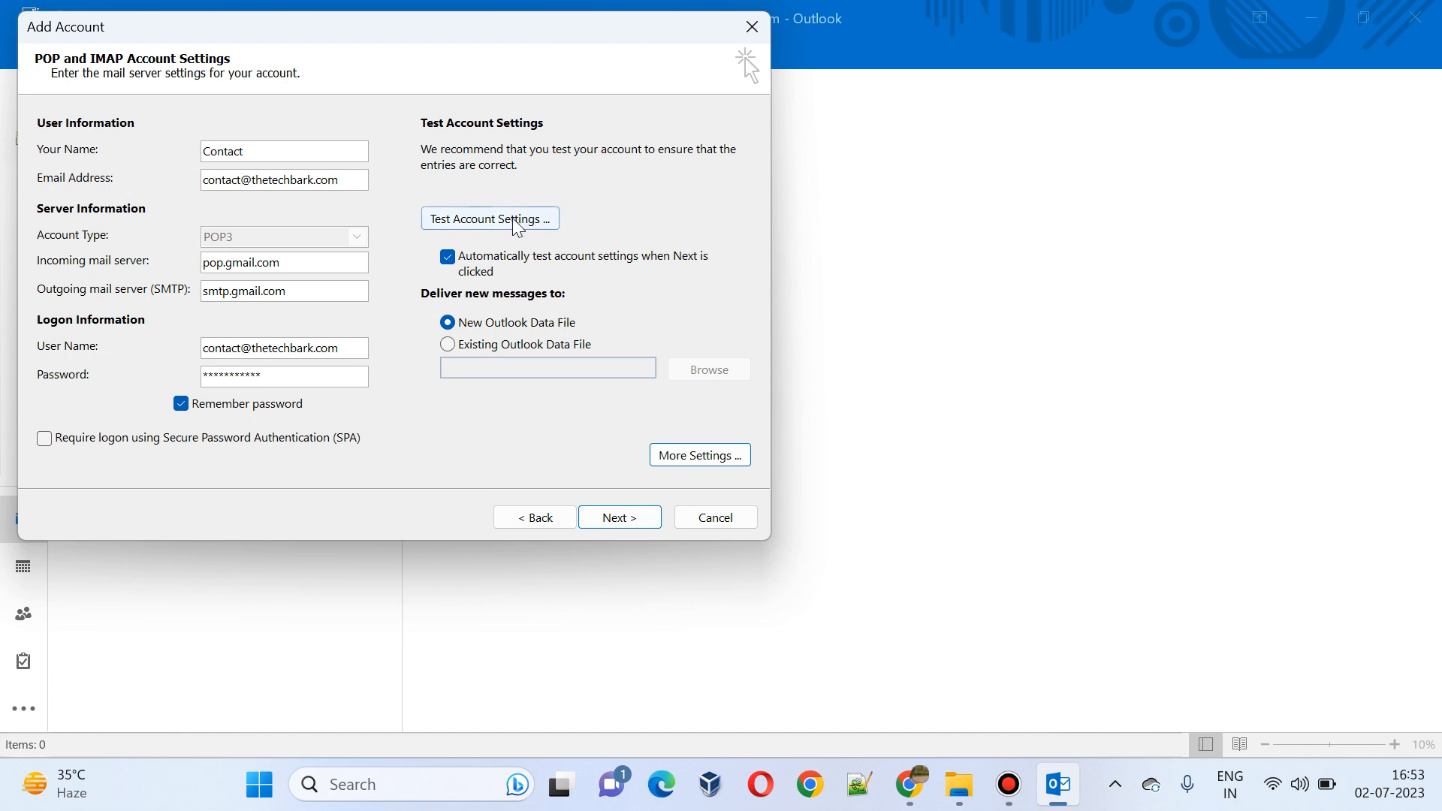
left_click(516, 226)
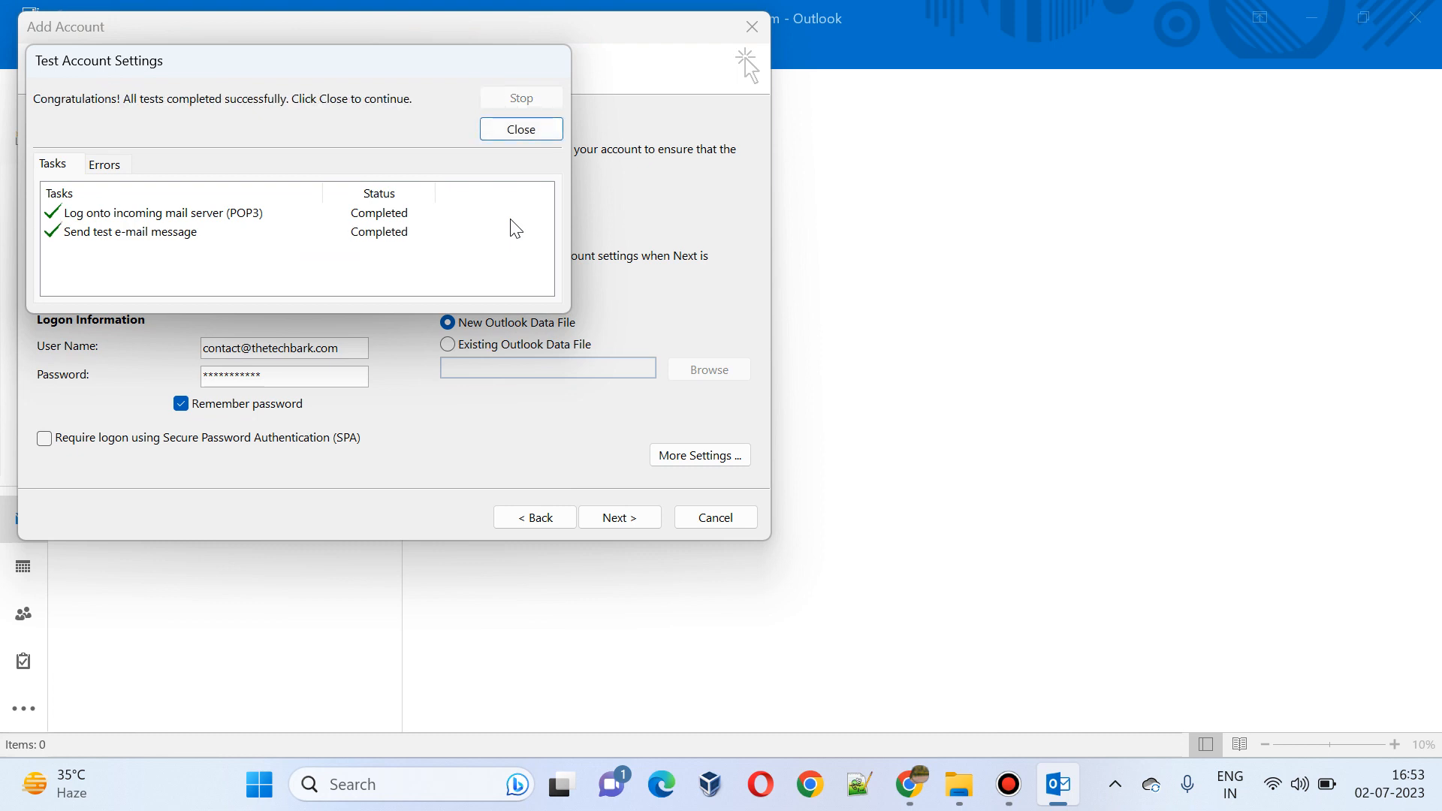
left_click(520, 130)
left_click(636, 520)
Step: Close the test results, finish the wizard, and return to the Inbox
left_click(533, 135)
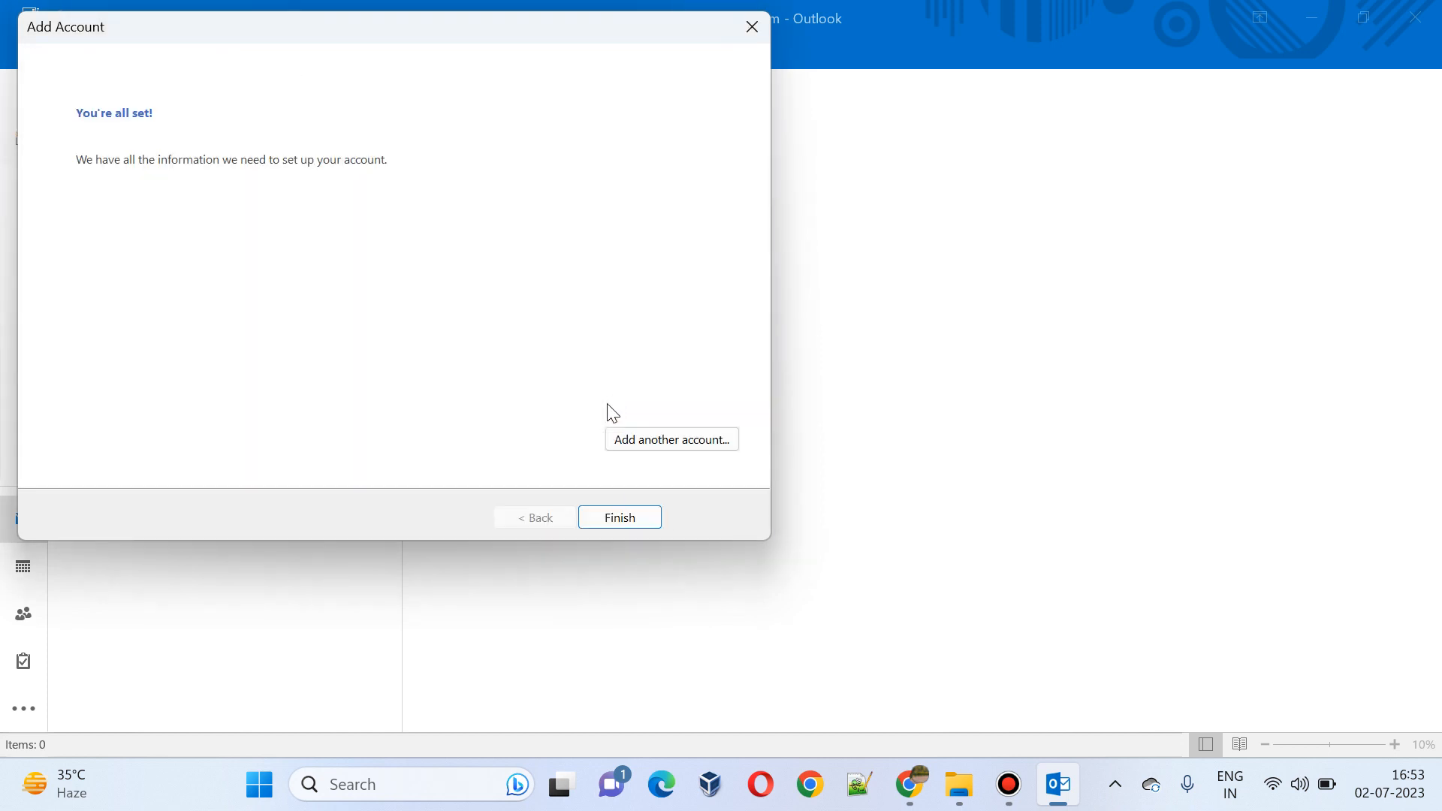
left_click(599, 517)
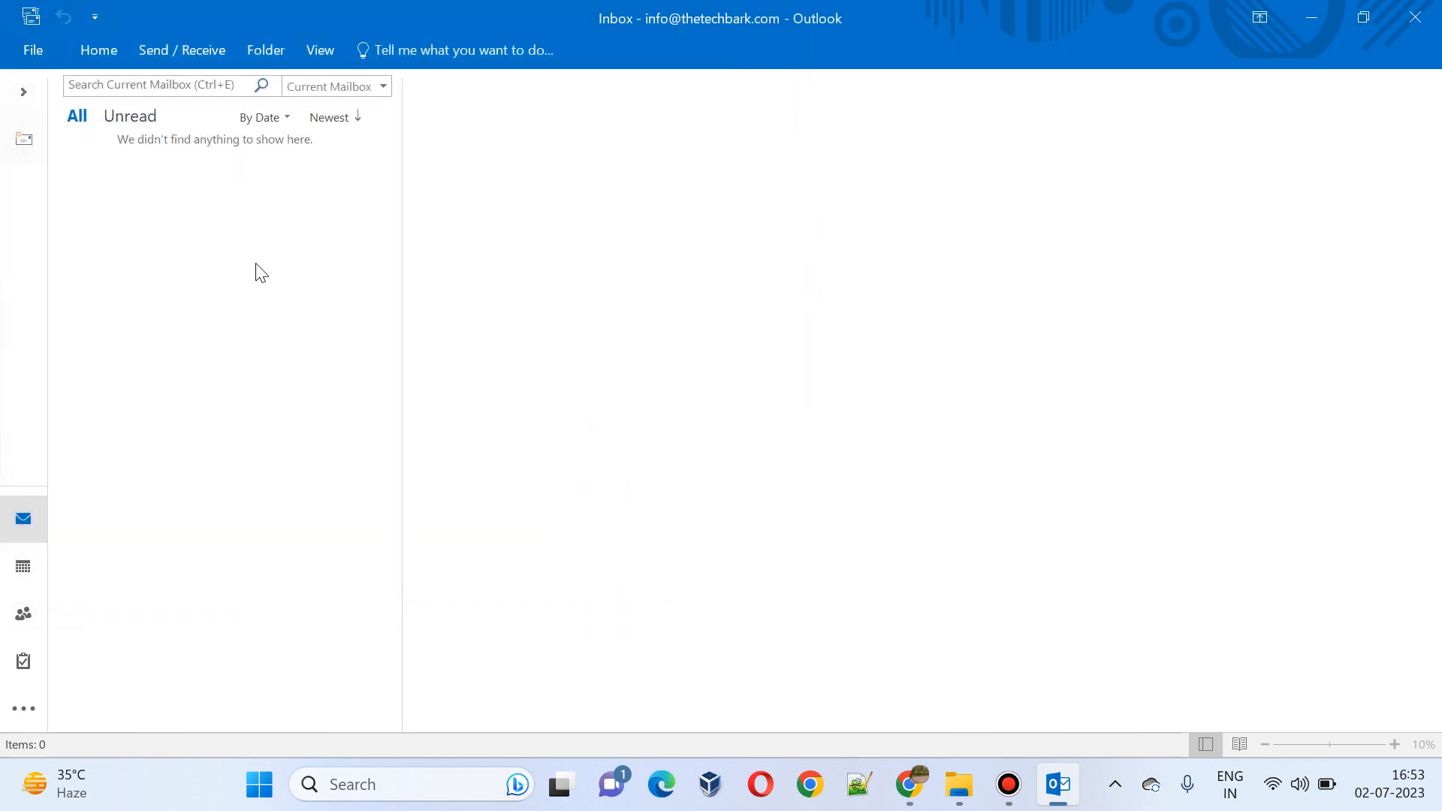
left_click(24, 93)
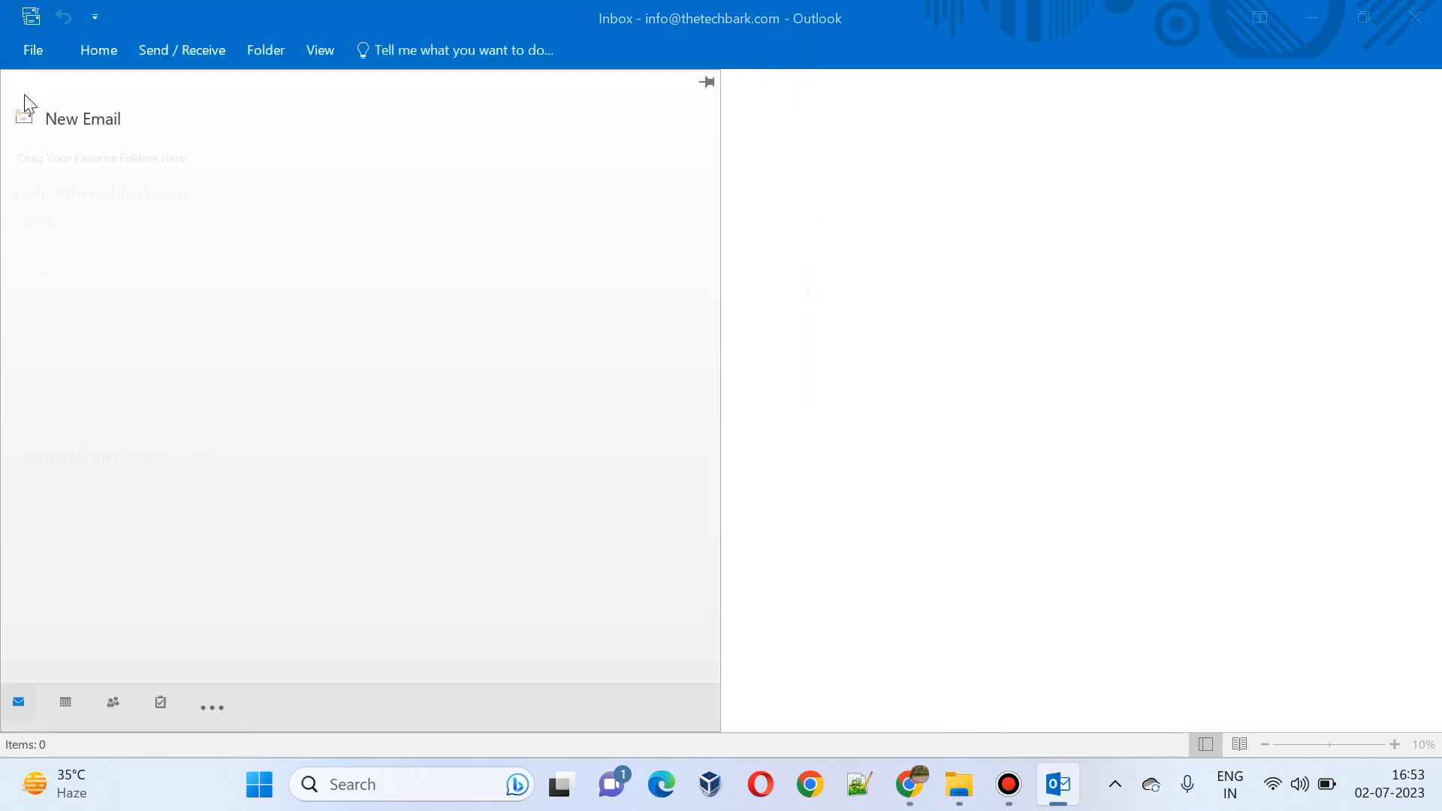
left_click(39, 221)
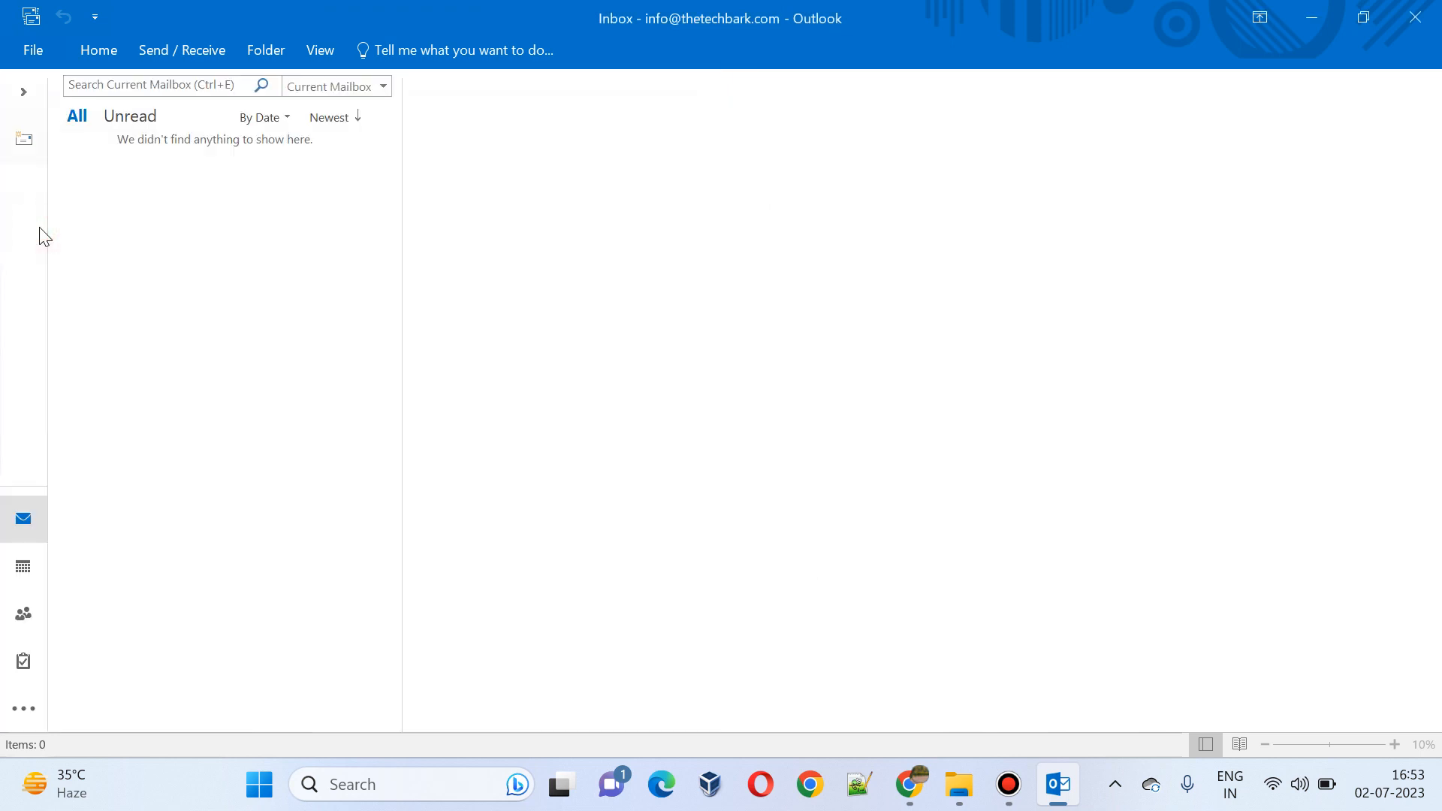
Step: Run Send/Receive All Folders to download the new account's 28 messages
left_click(162, 57)
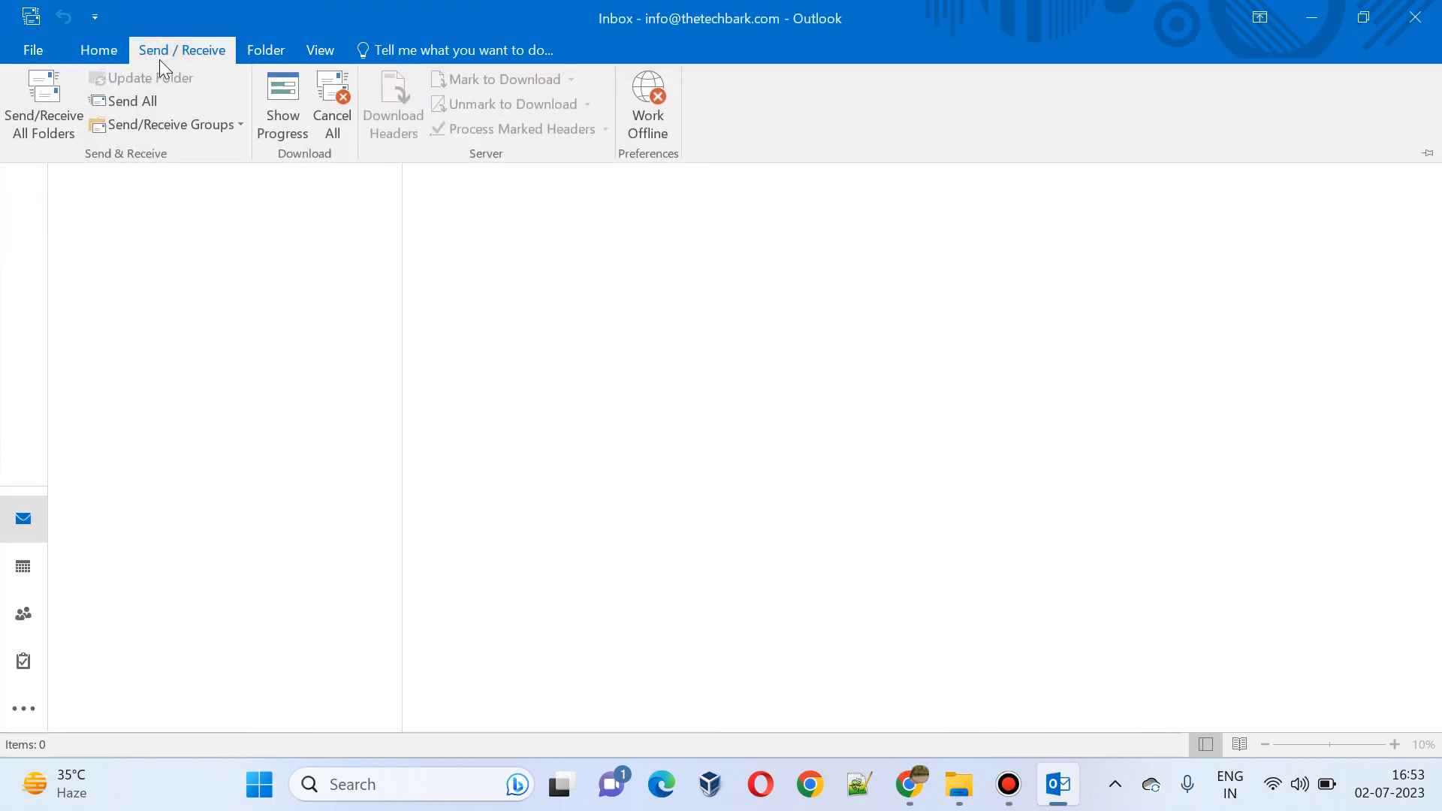
left_click(56, 107)
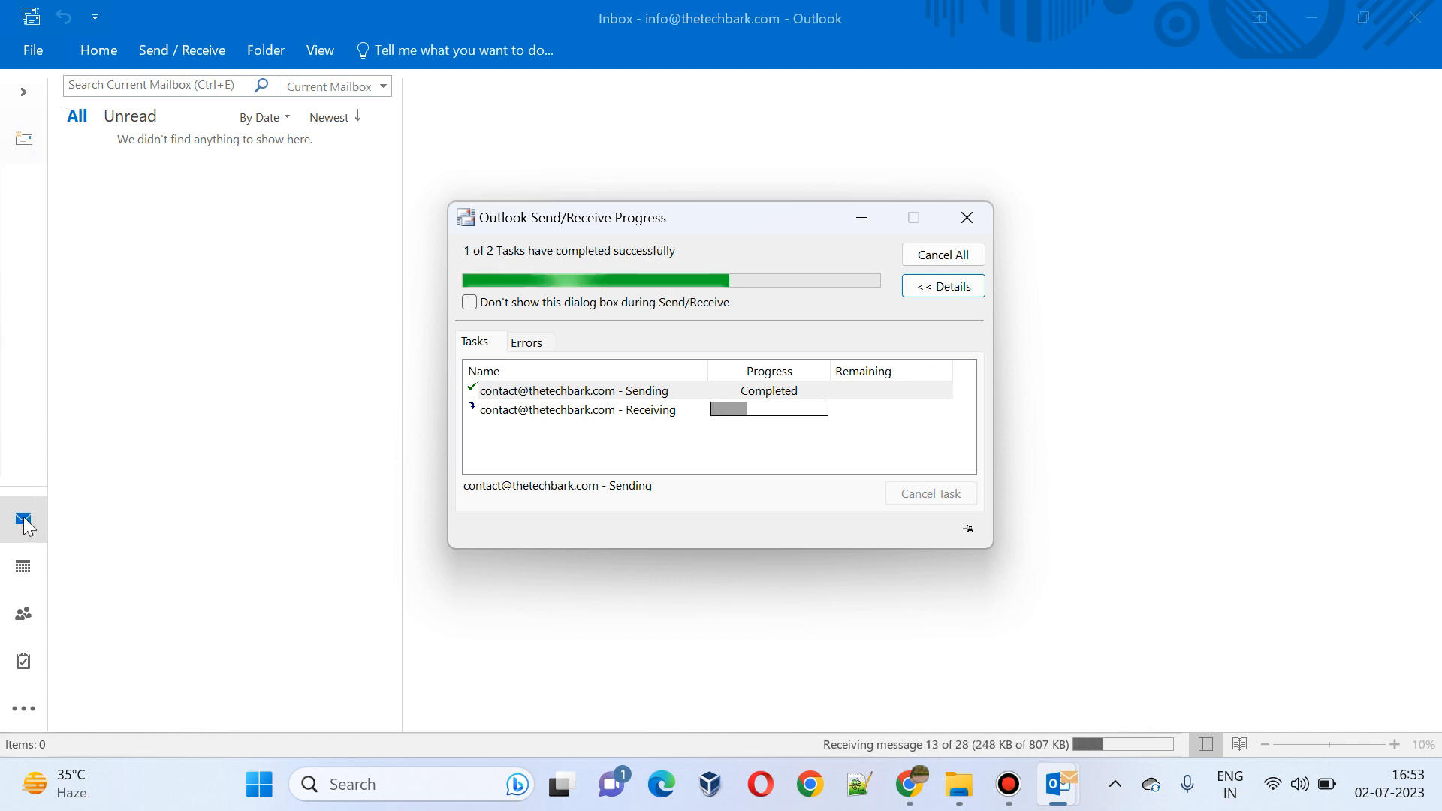
left_click(23, 520)
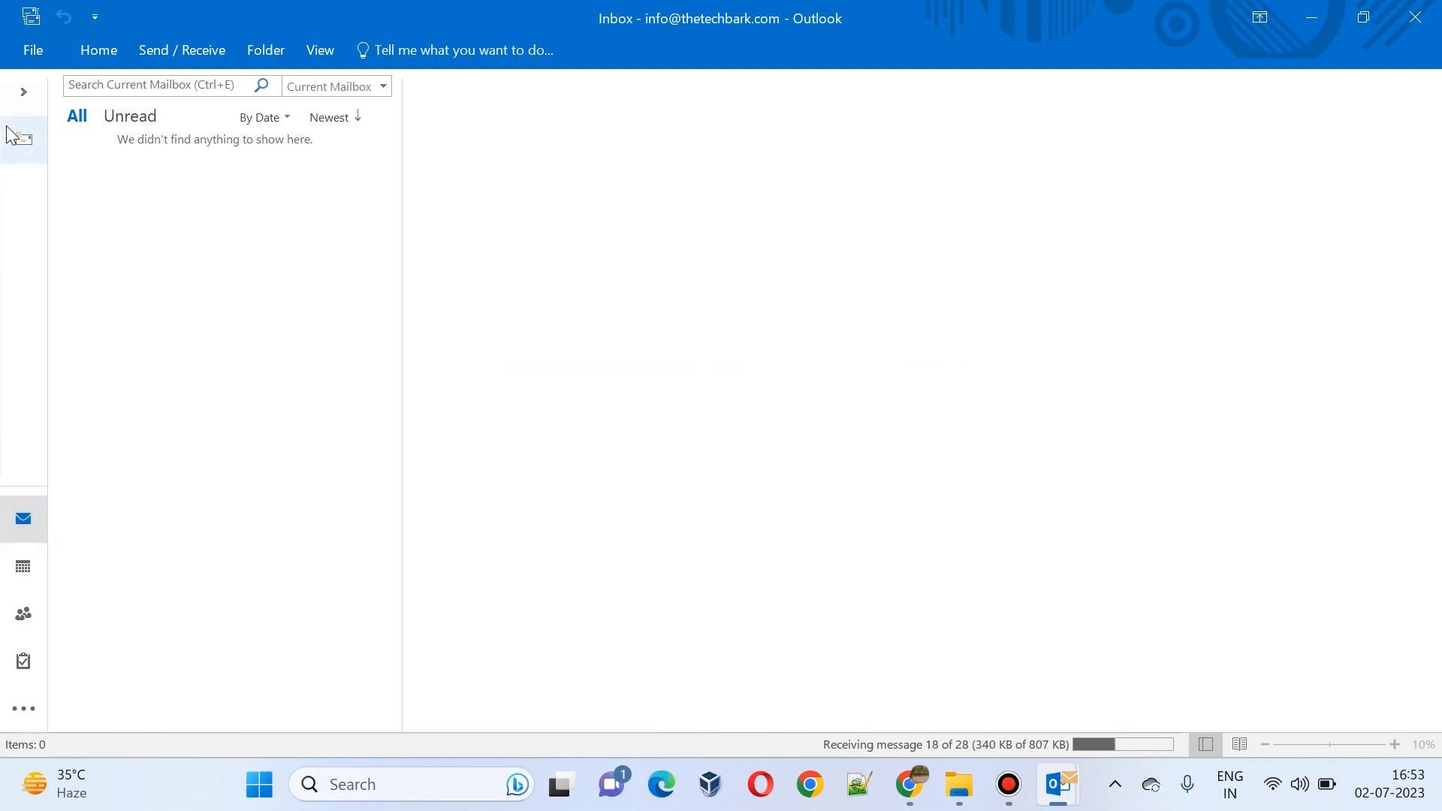
left_click(22, 94)
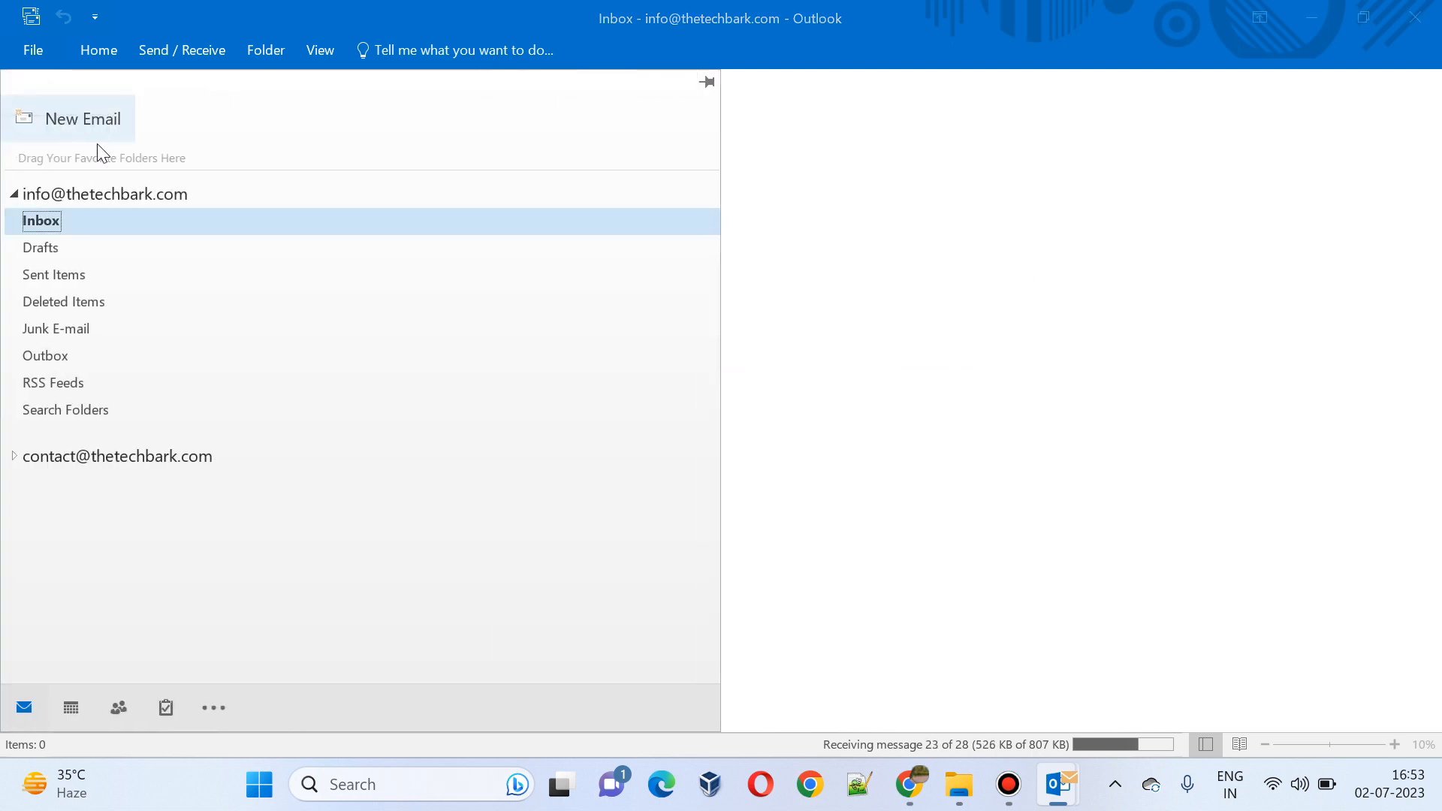
left_click(844, 153)
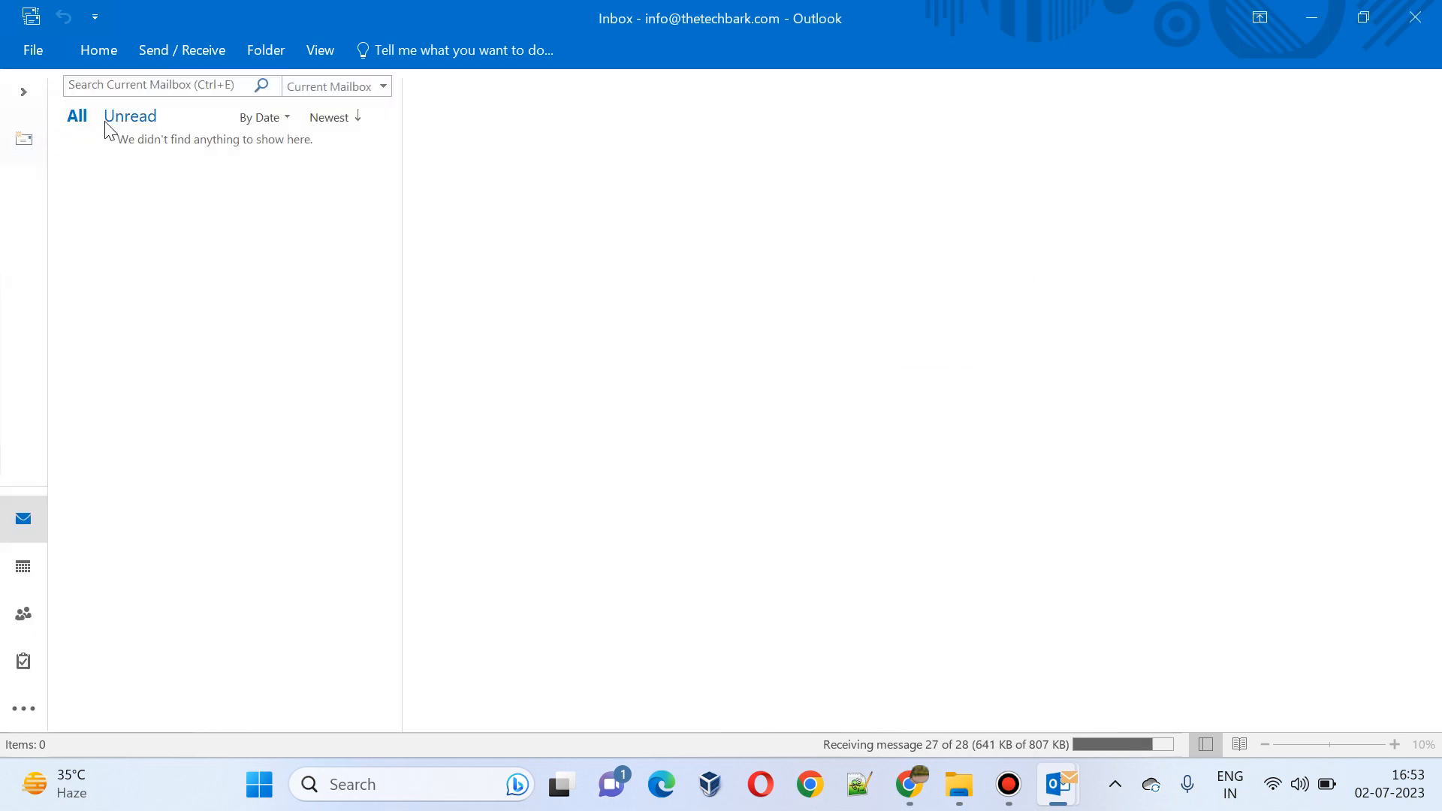
Step: Rerun Send/Receive All Folders and scroll the Inbox's 28 messages back to March 2023
left_click(22, 566)
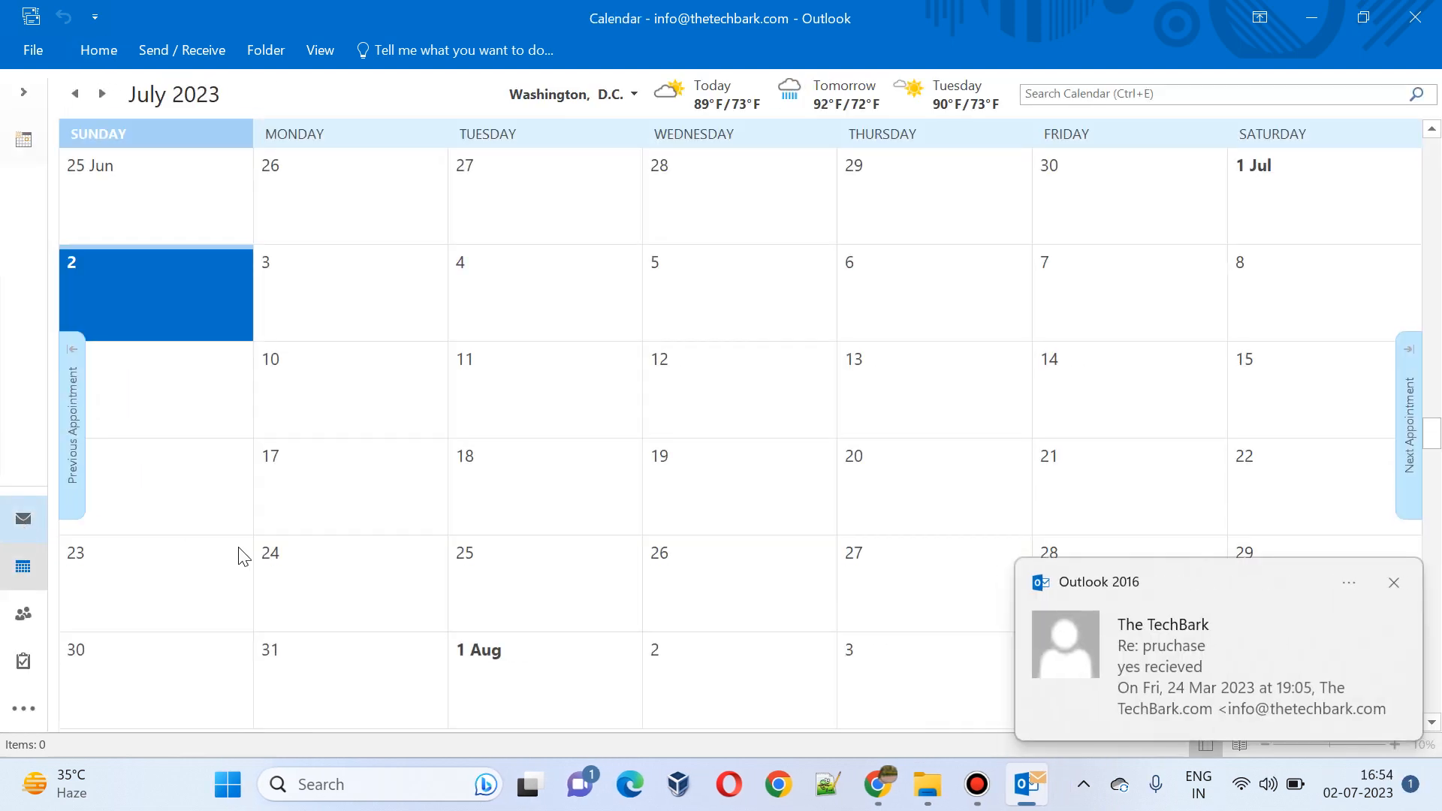
left_click(19, 83)
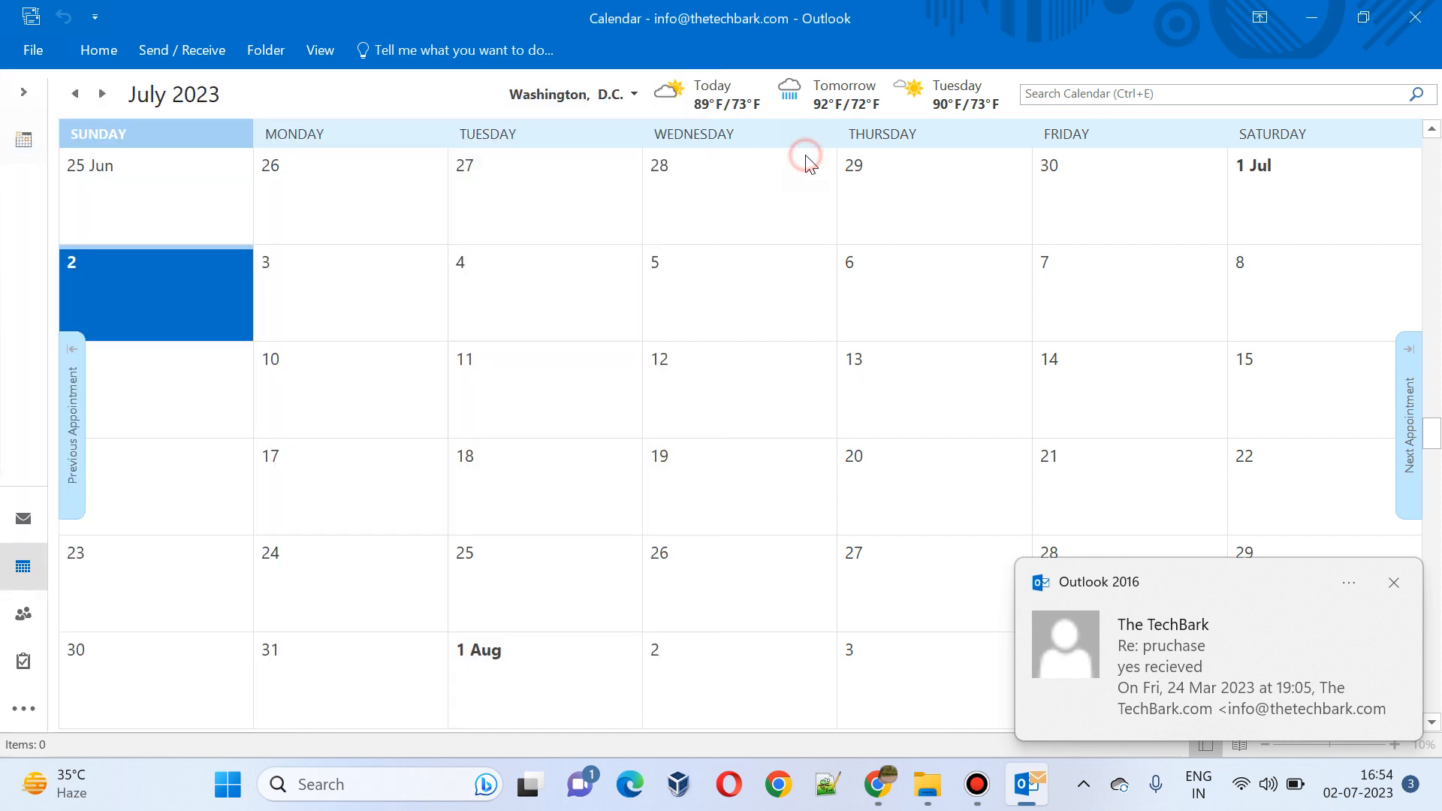
left_click(102, 47)
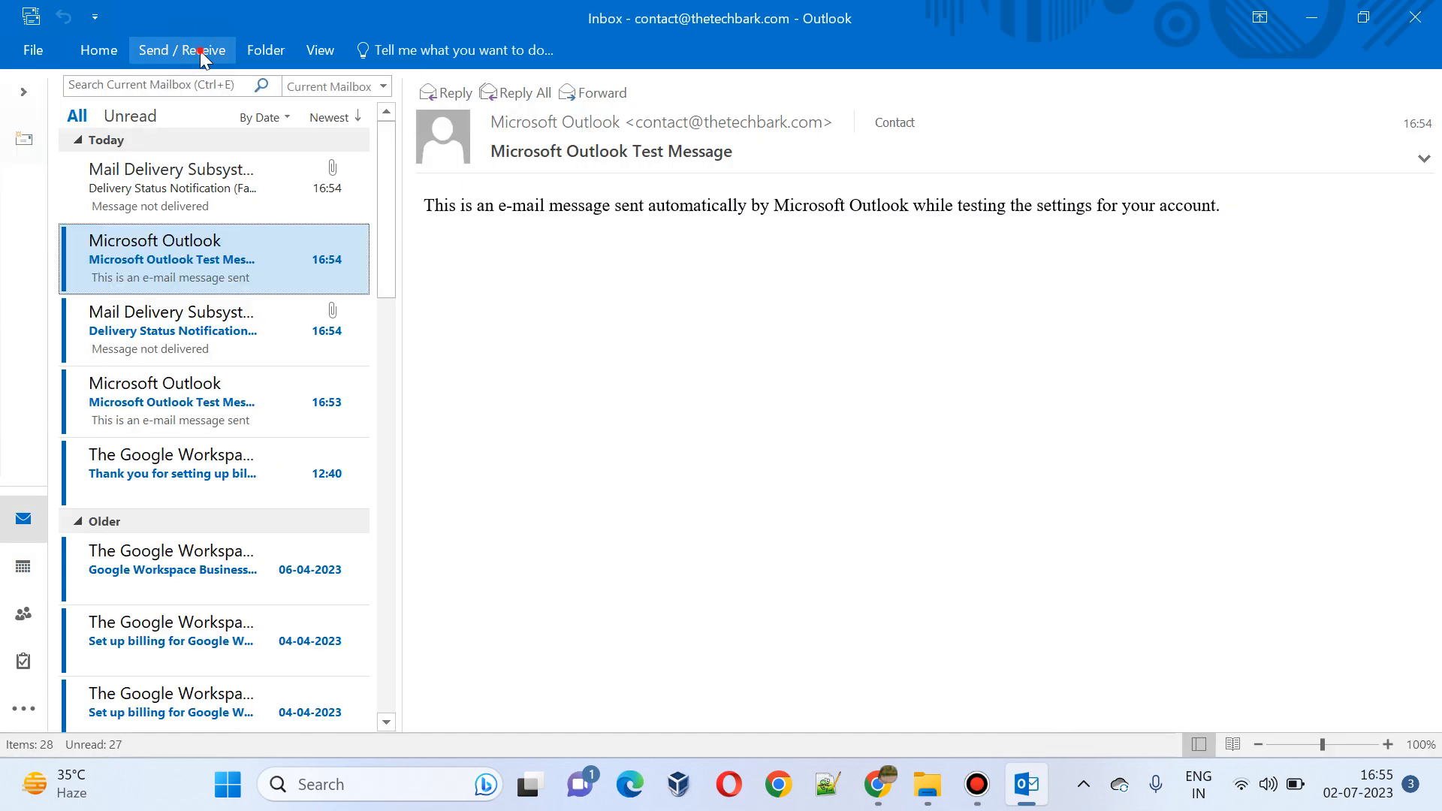
left_click(201, 51)
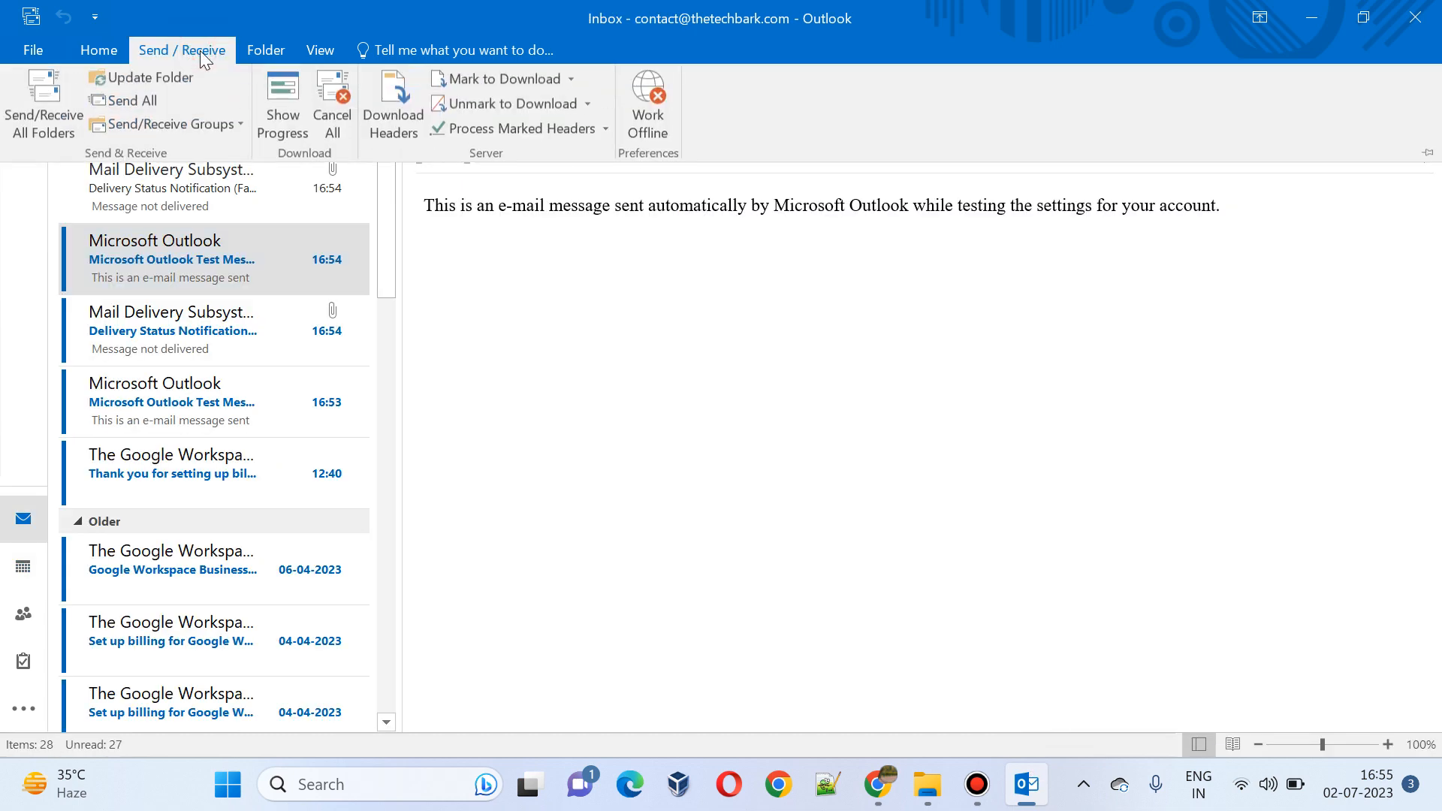
left_click(38, 106)
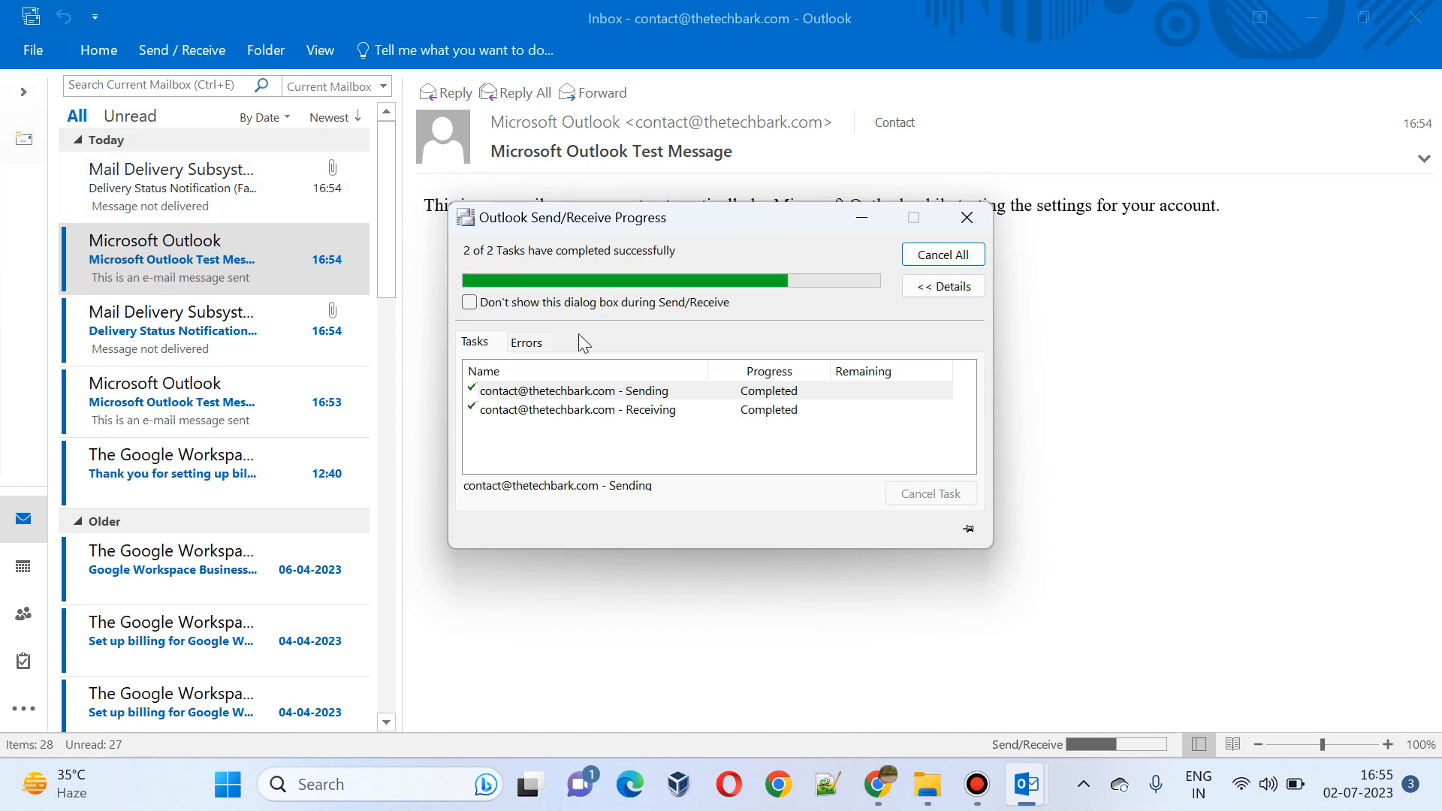
left_click(381, 242)
left_click_drag(385, 290, 388, 512)
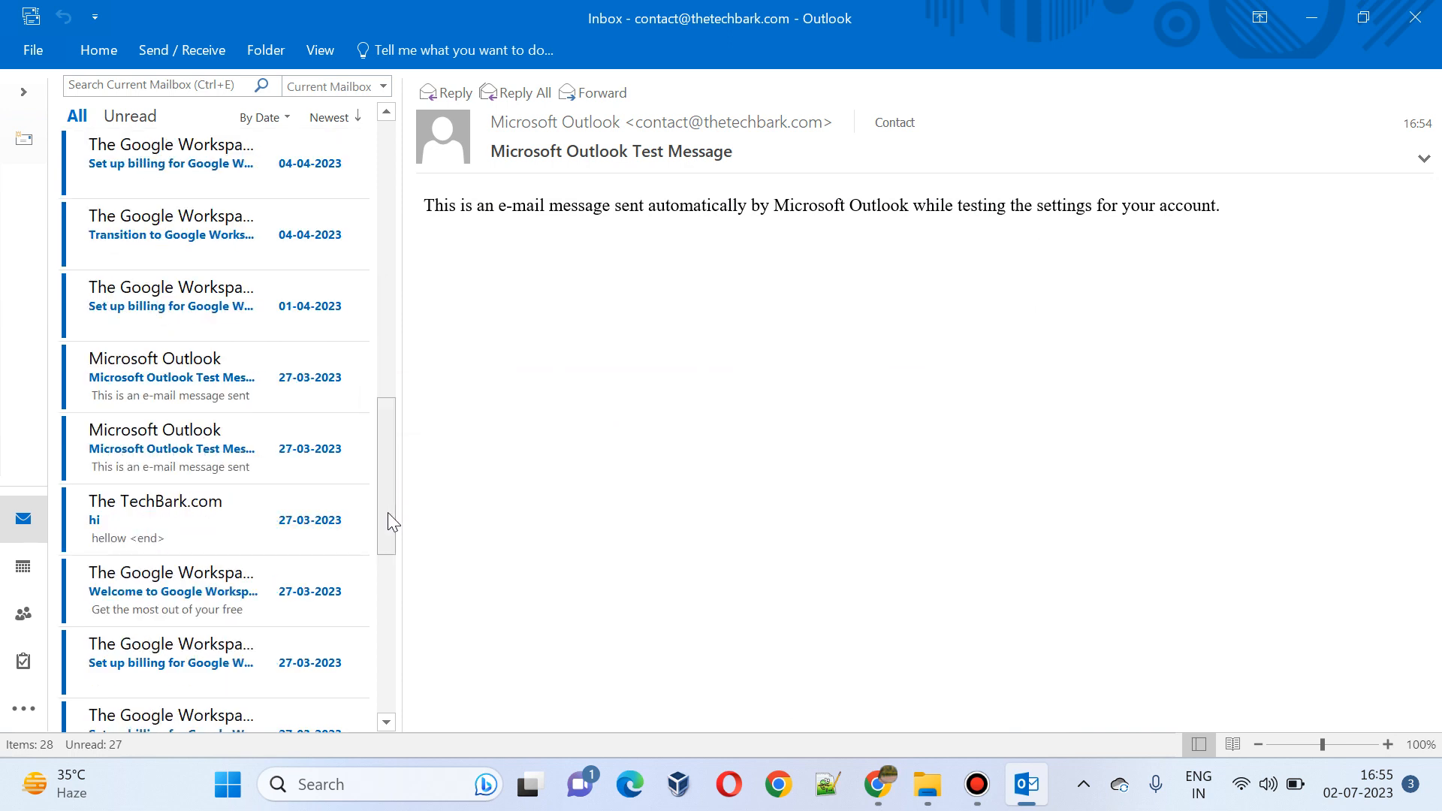